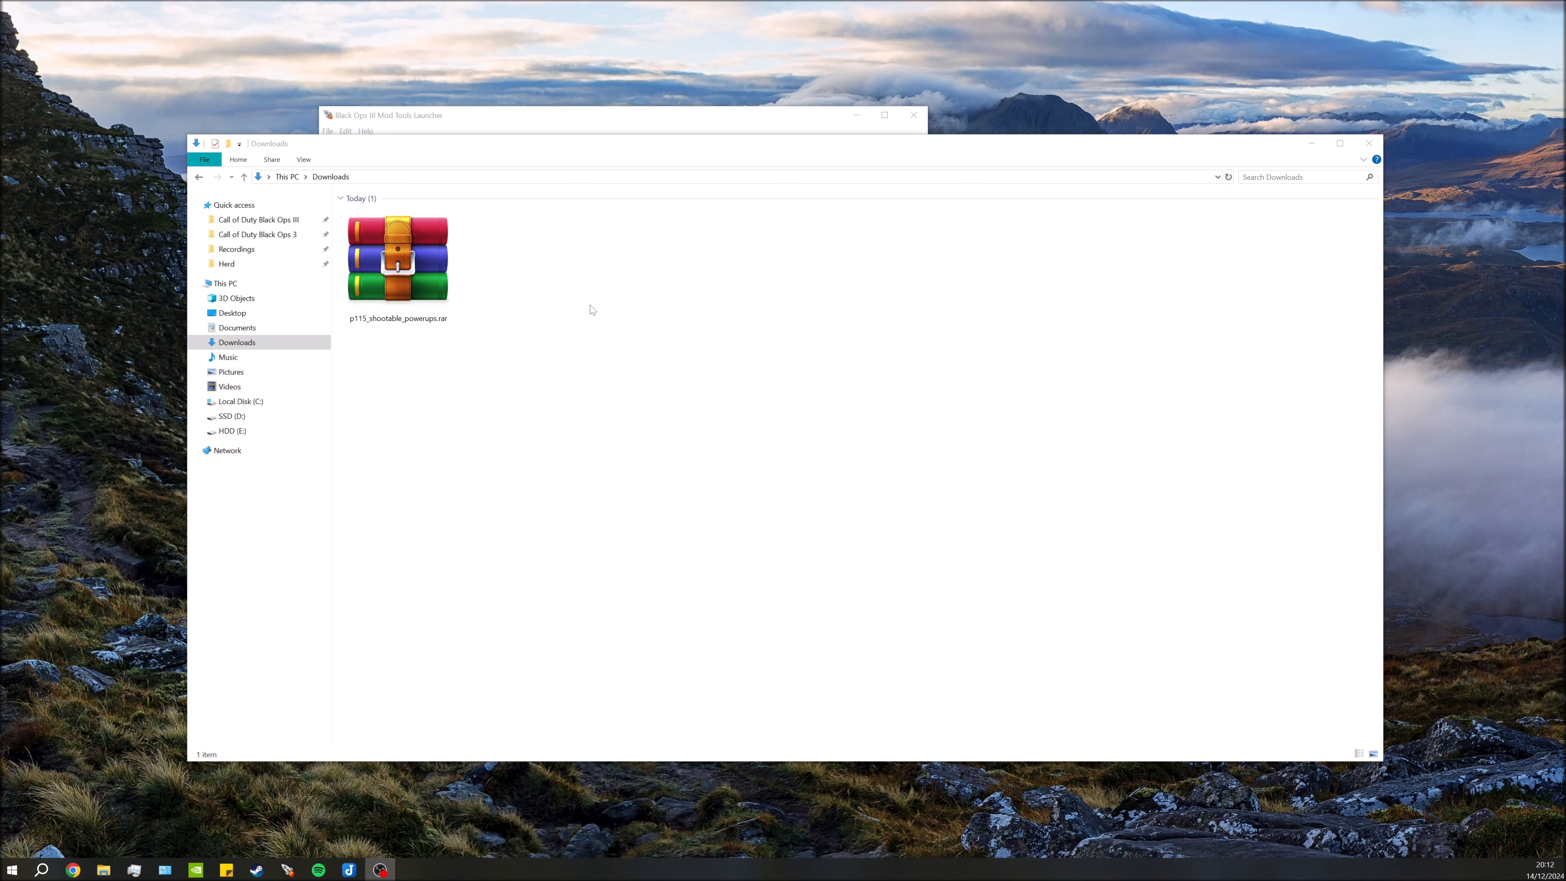
Open the p115_shootable_powerups folder inside the downloaded archive, with the Call of Duty Black Ops III root folder open behind it
left_click(427, 267)
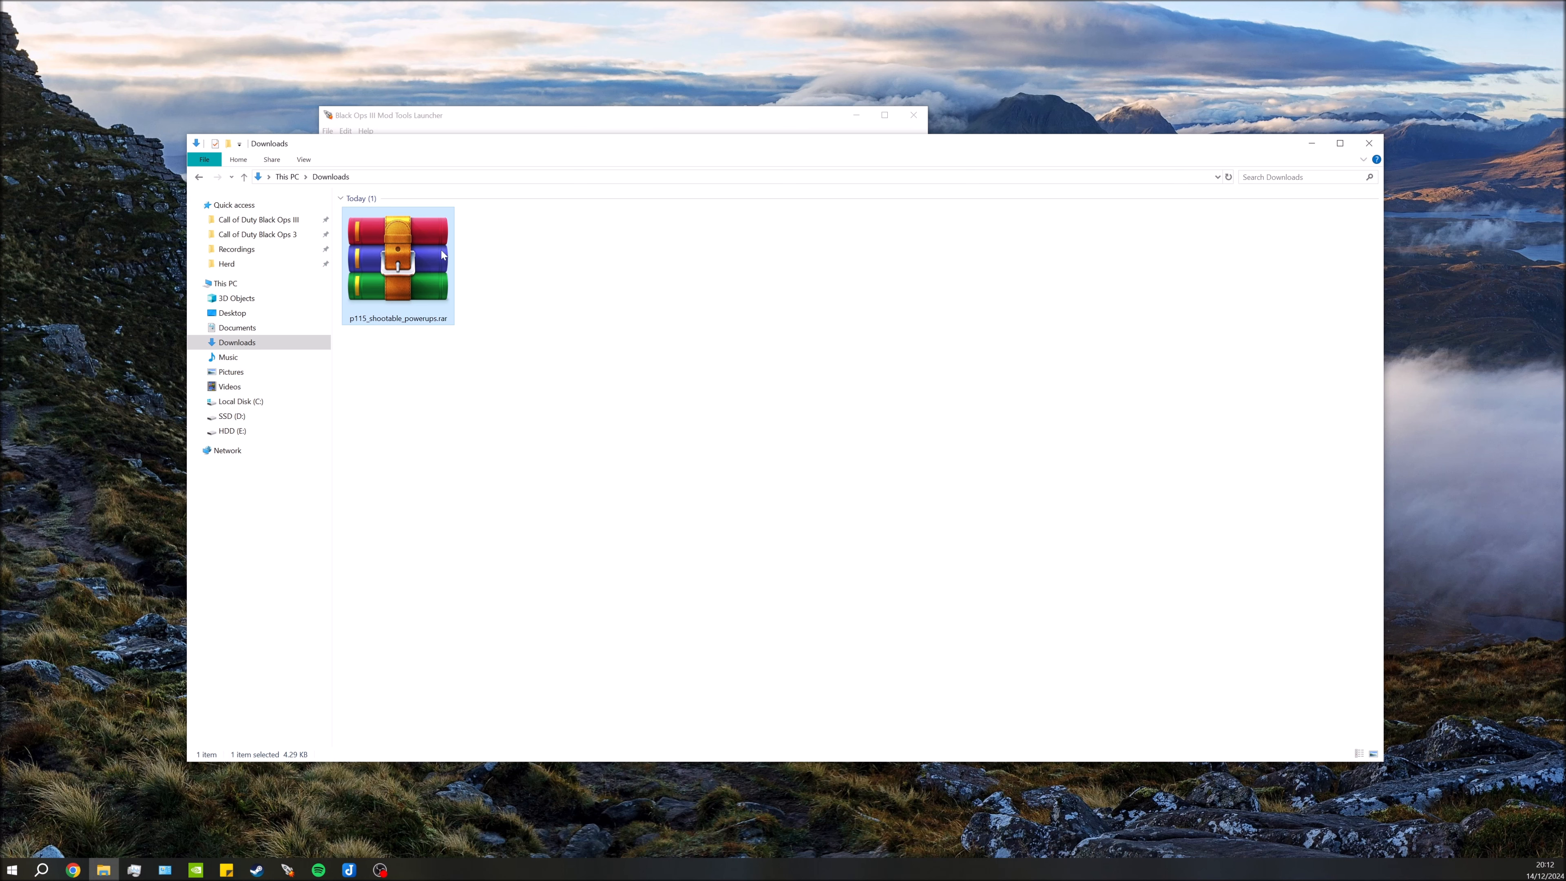
double_click(398, 258)
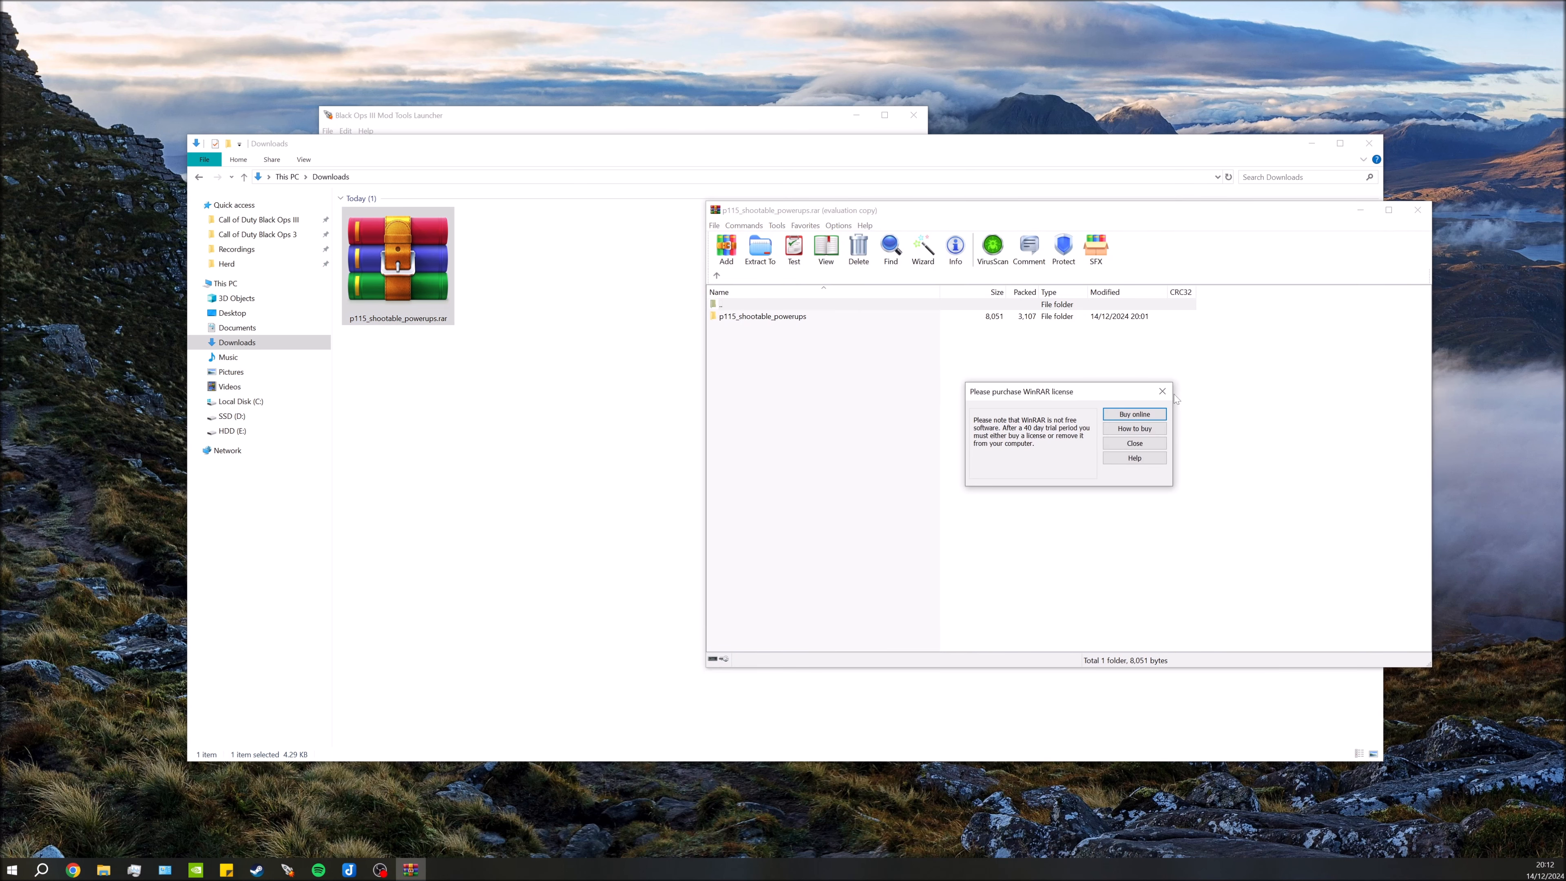
left_click(1161, 391)
double_click(763, 317)
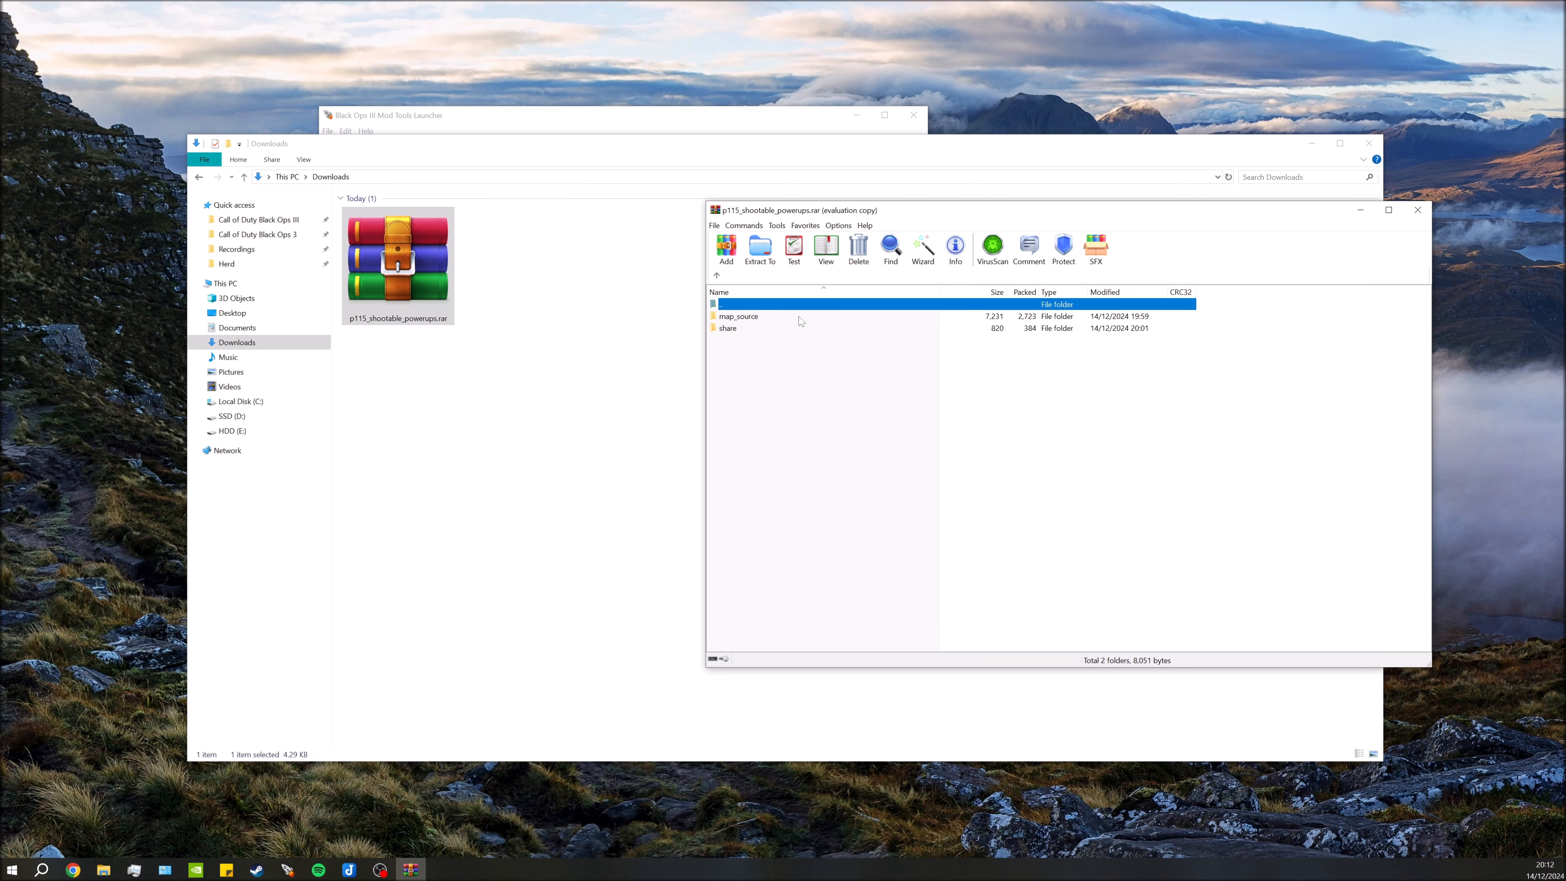
left_click(281, 226)
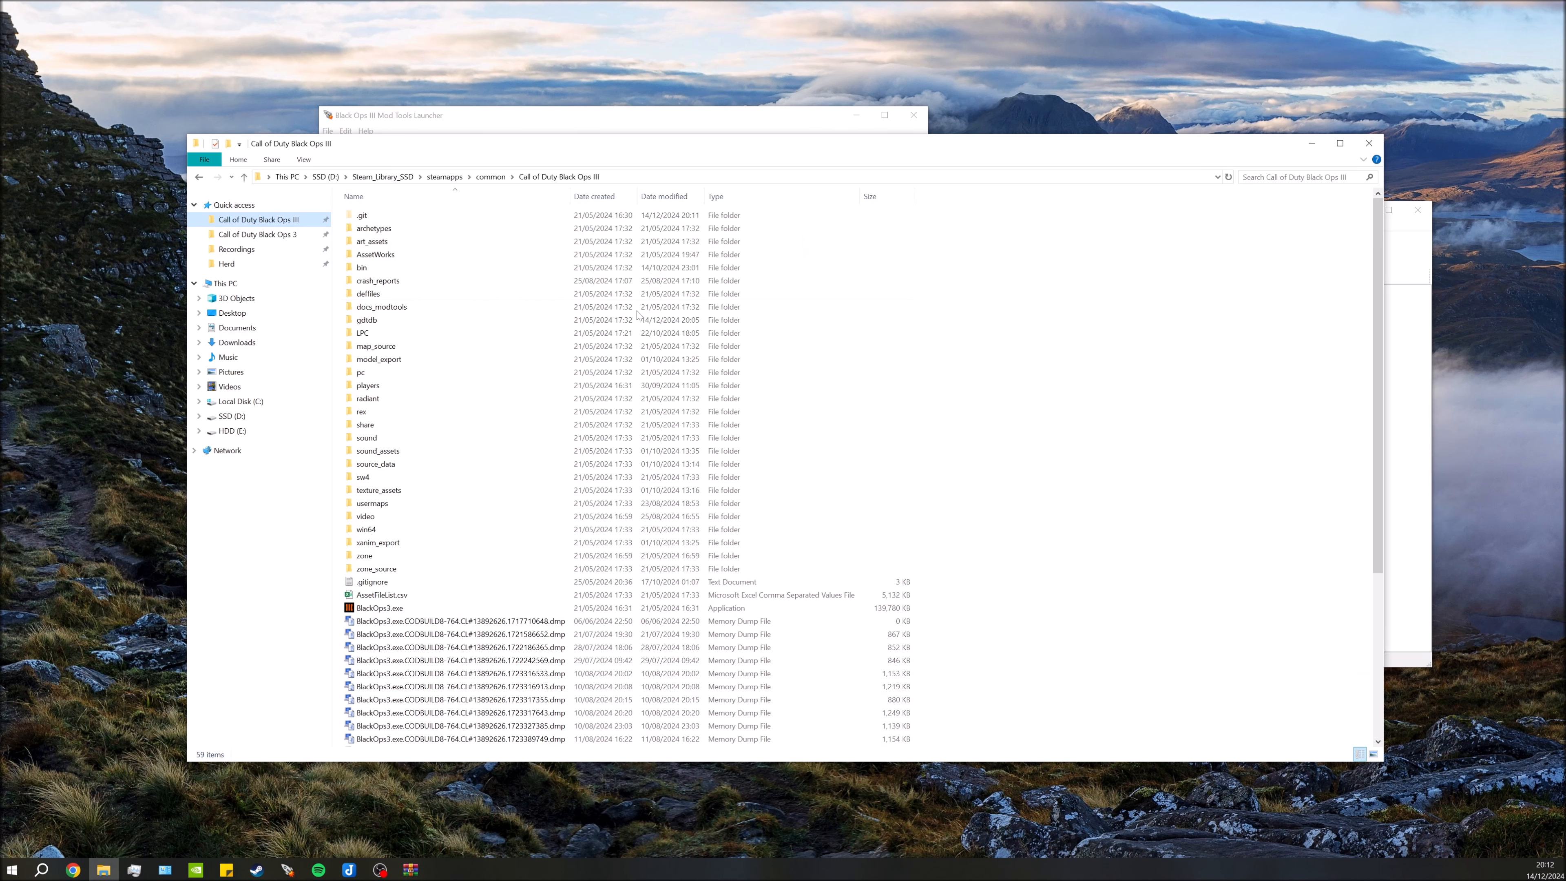
left_click(1400, 270)
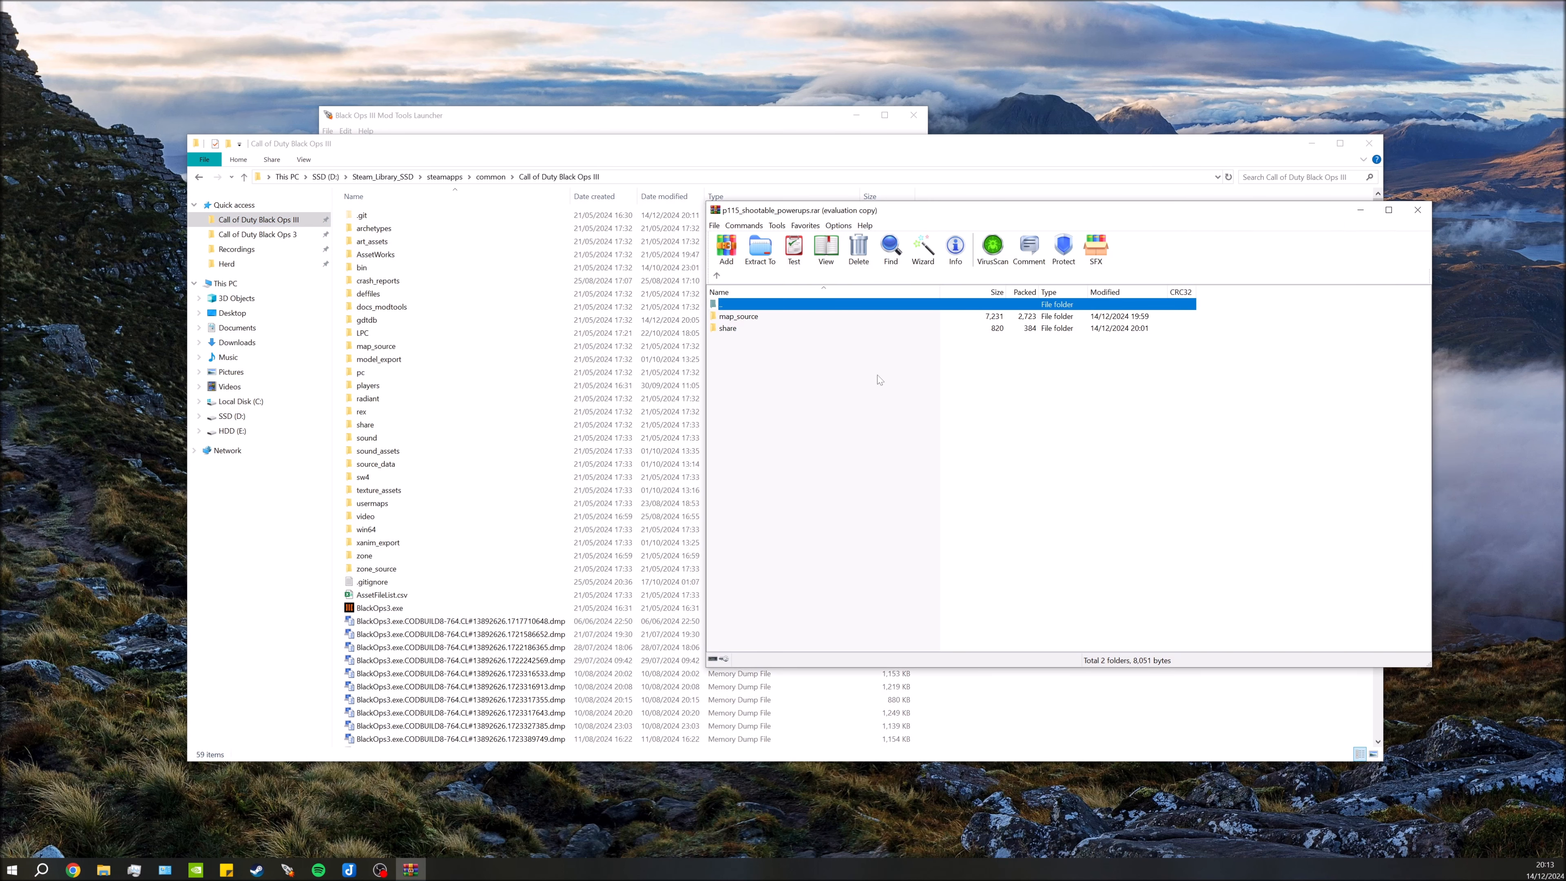
left_click_drag(882, 210, 919, 199)
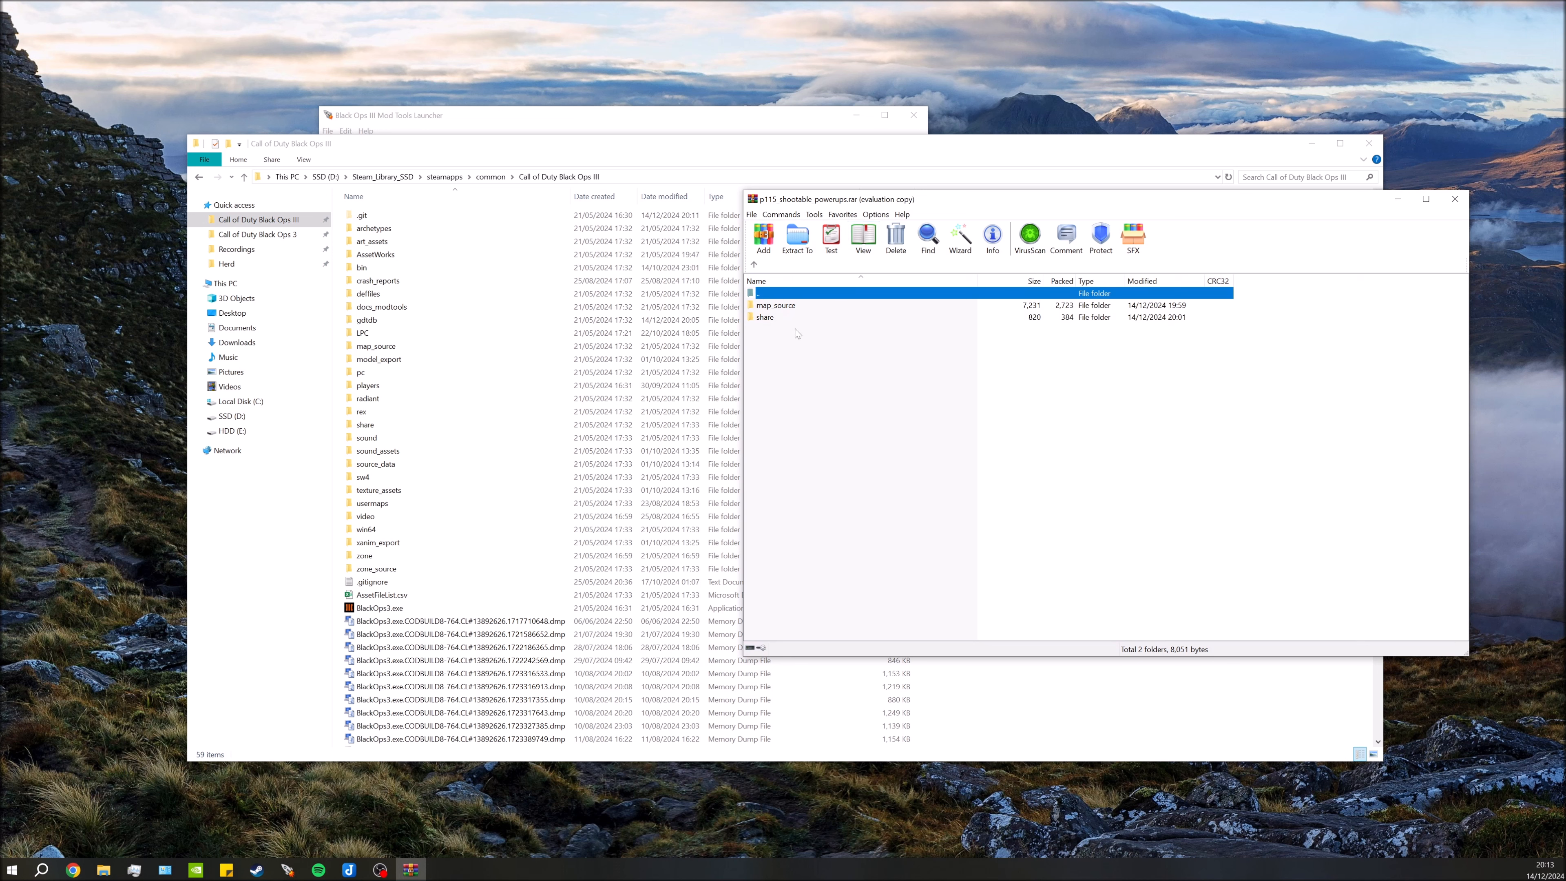
Try to copy the archive's map_source and share folders into the Call of Duty Black Ops III root folder
key("ctrl+a")
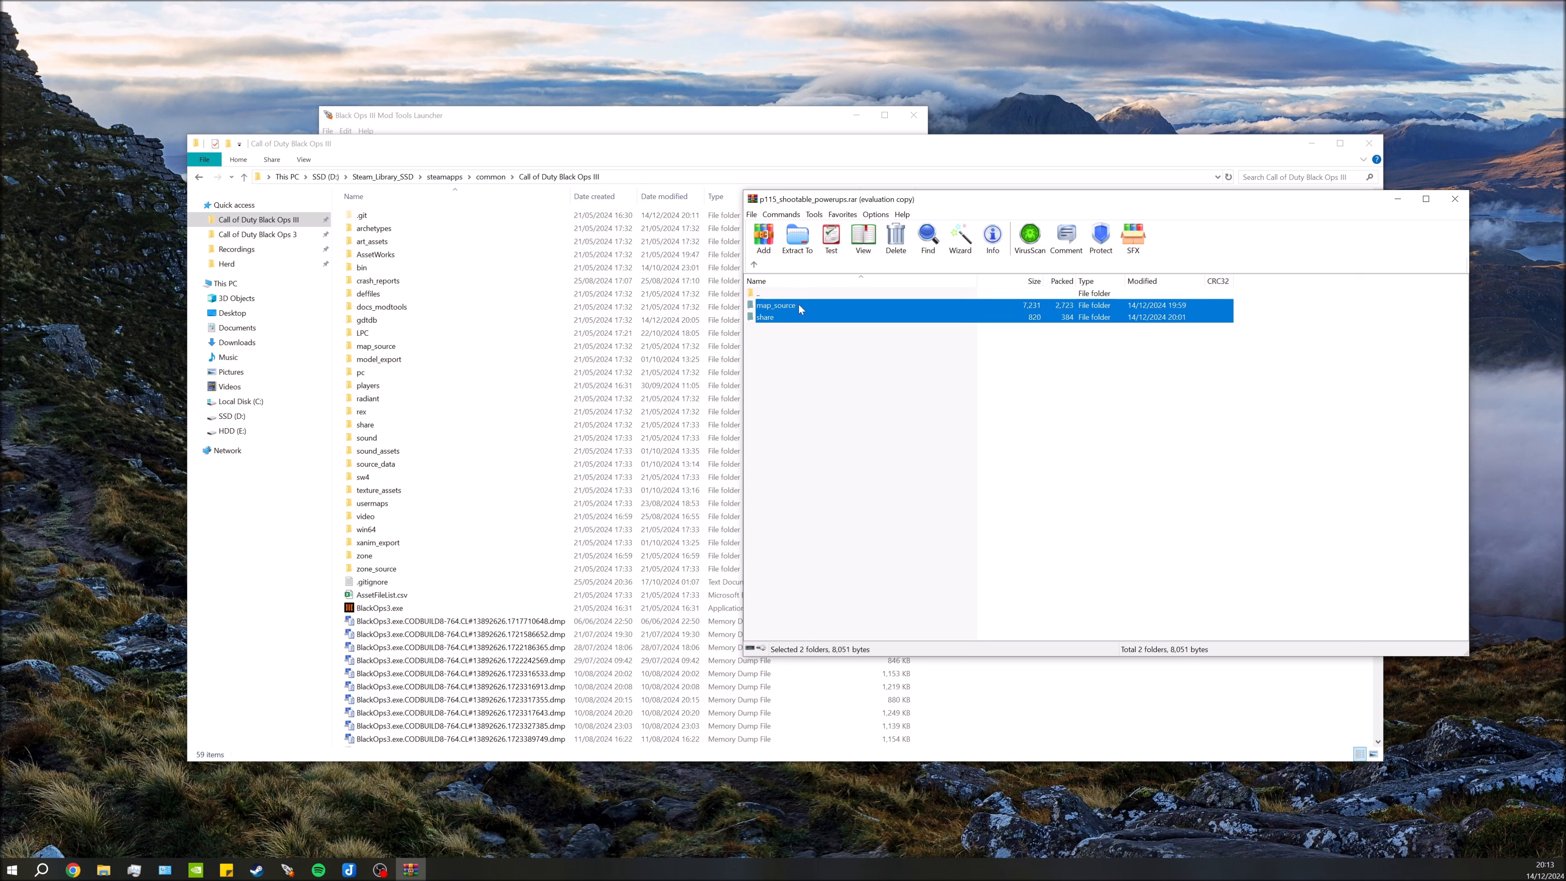
left_click_drag(800, 308, 1004, 317)
left_click_drag(803, 308, 801, 306)
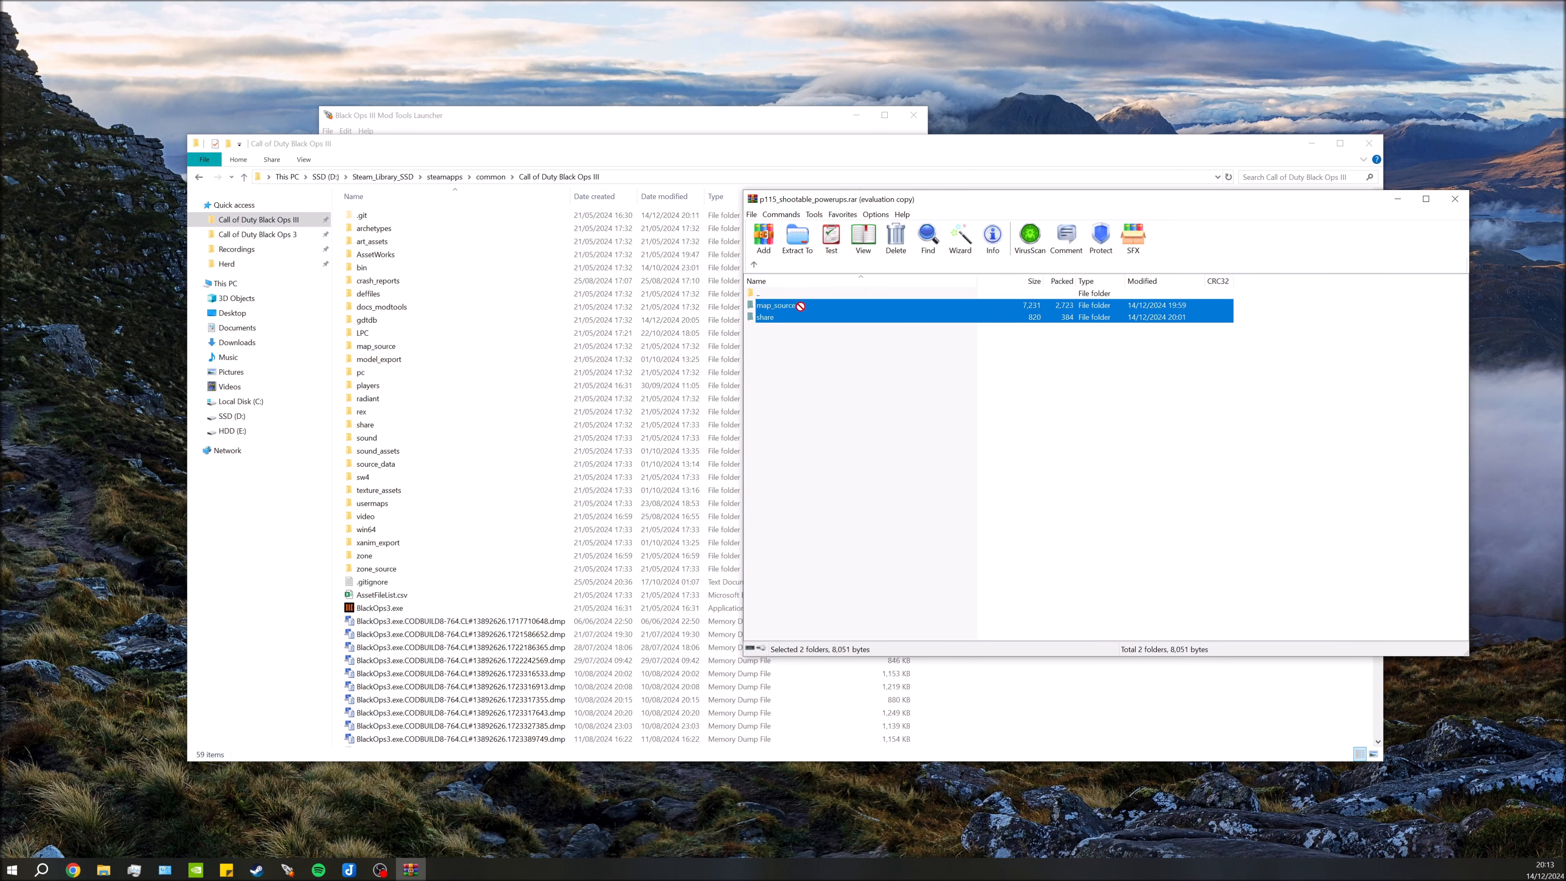
left_click(792, 336)
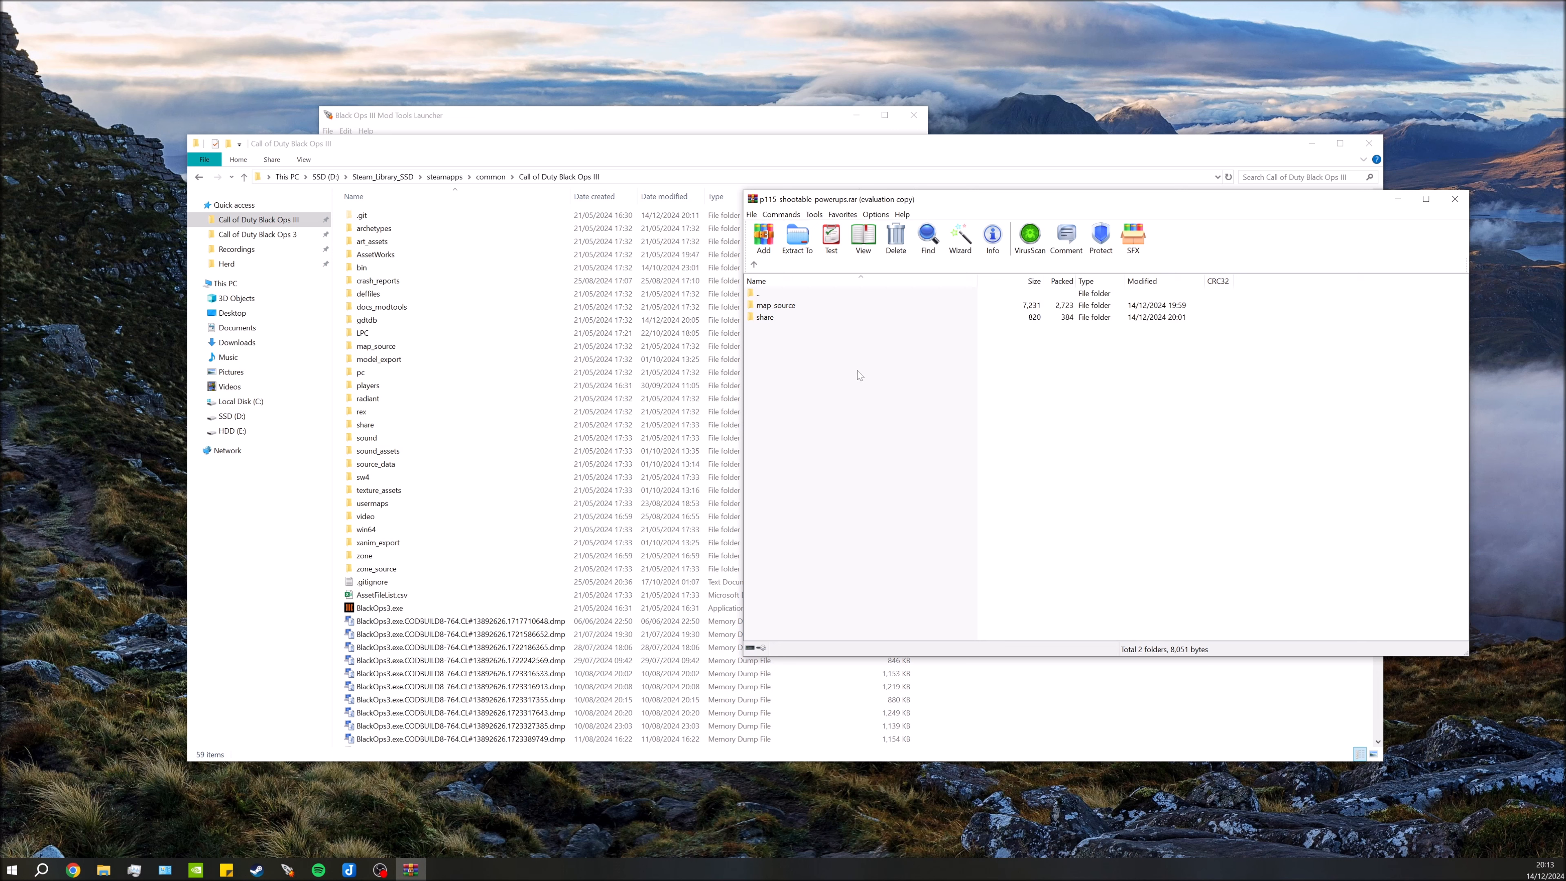
Open zm_test.gsc from the game's usermaps\zm_test\scripts\zm folder for editing
left_click(621, 148)
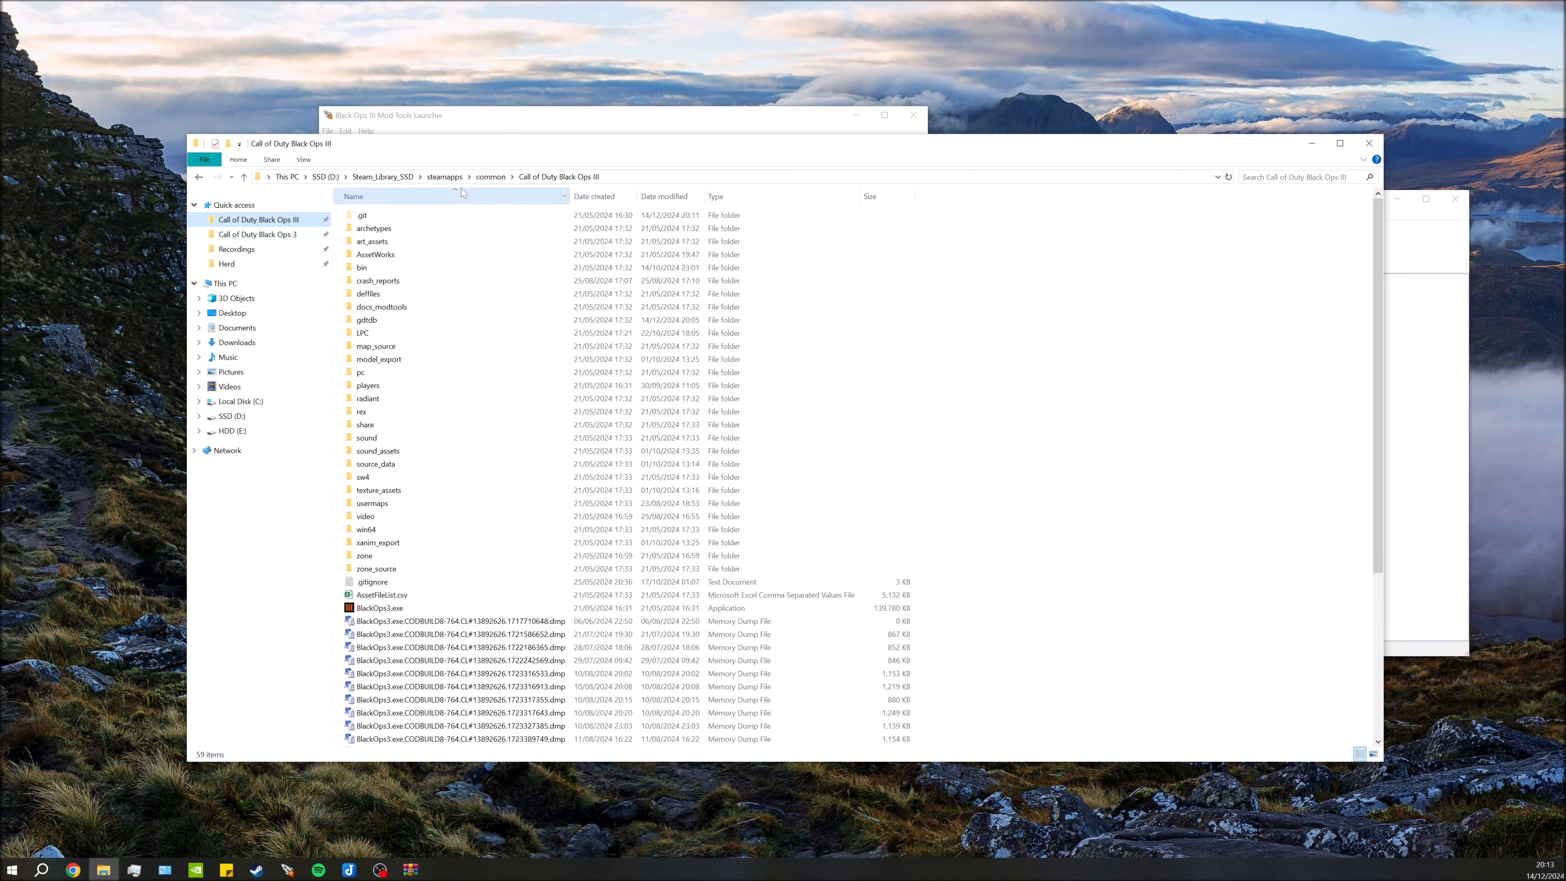
double_click(419, 508)
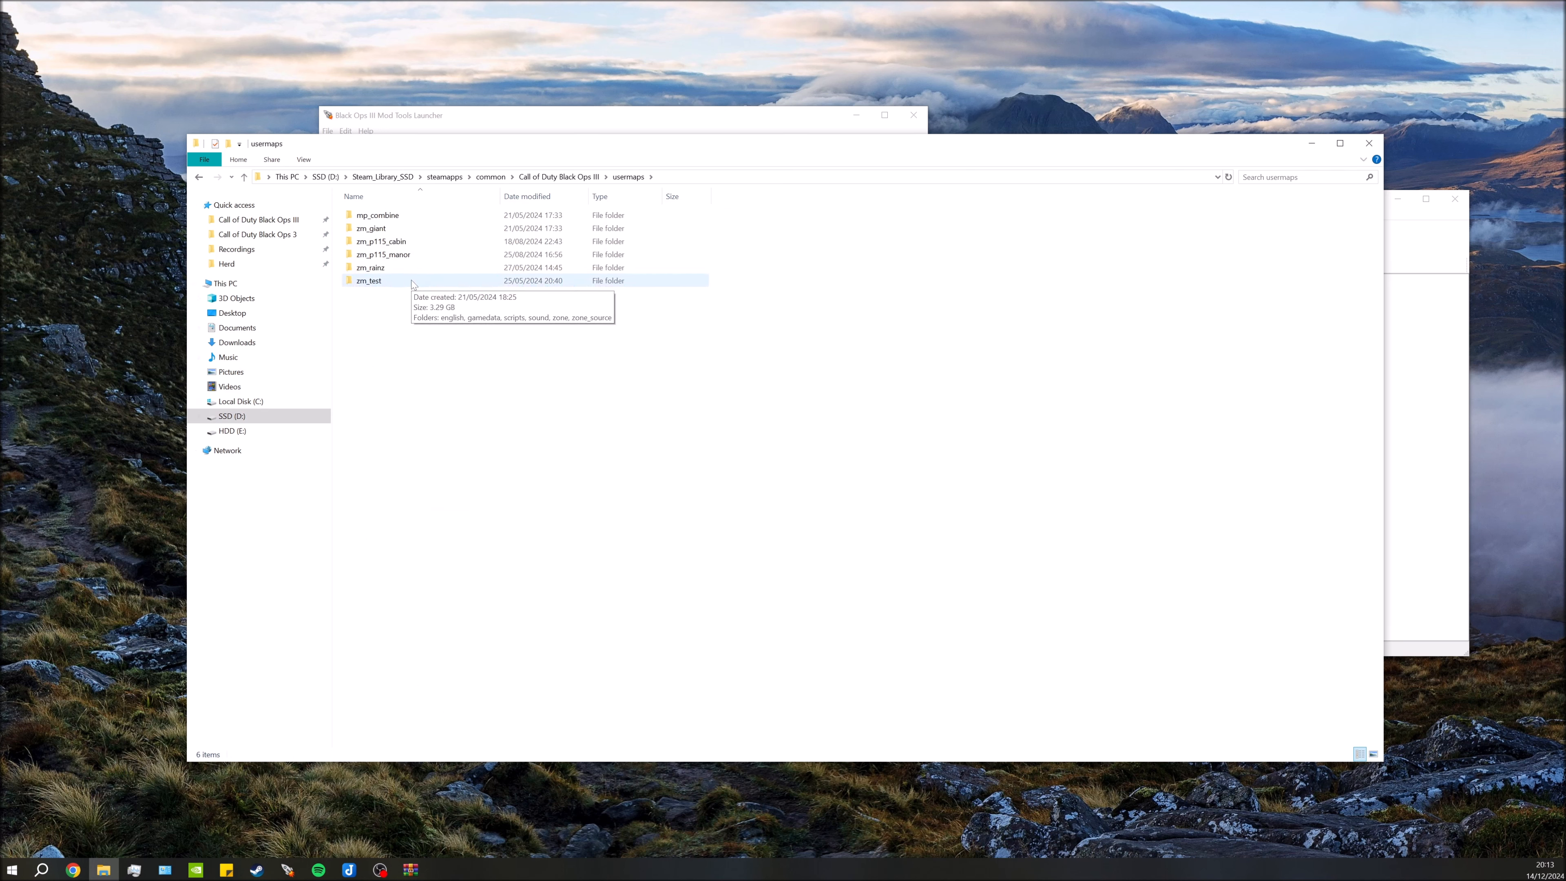
double_click(412, 281)
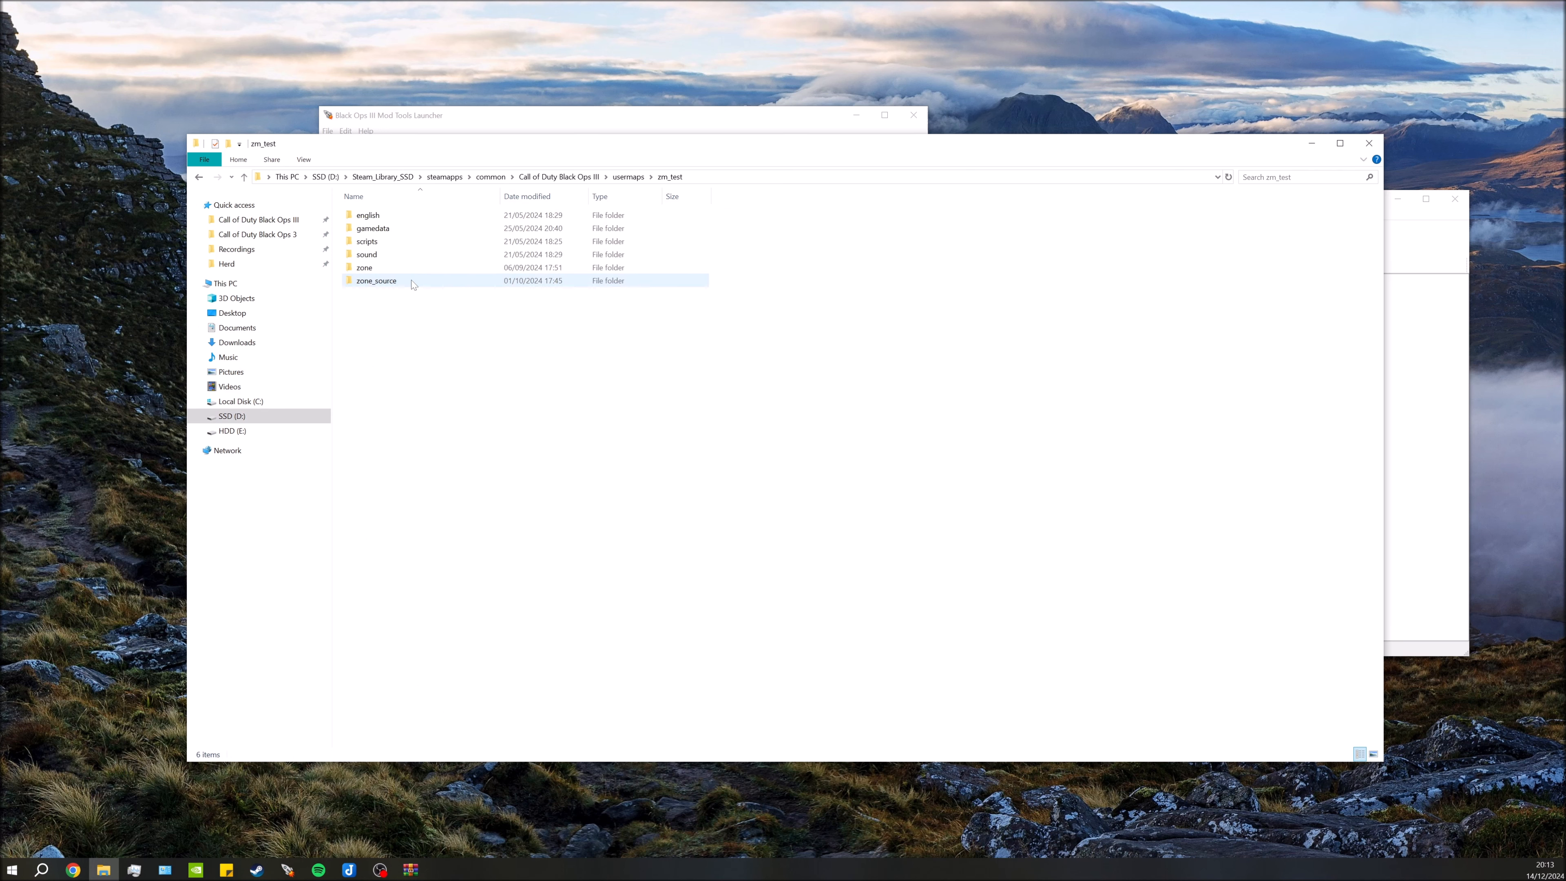
double_click(405, 245)
double_click(408, 213)
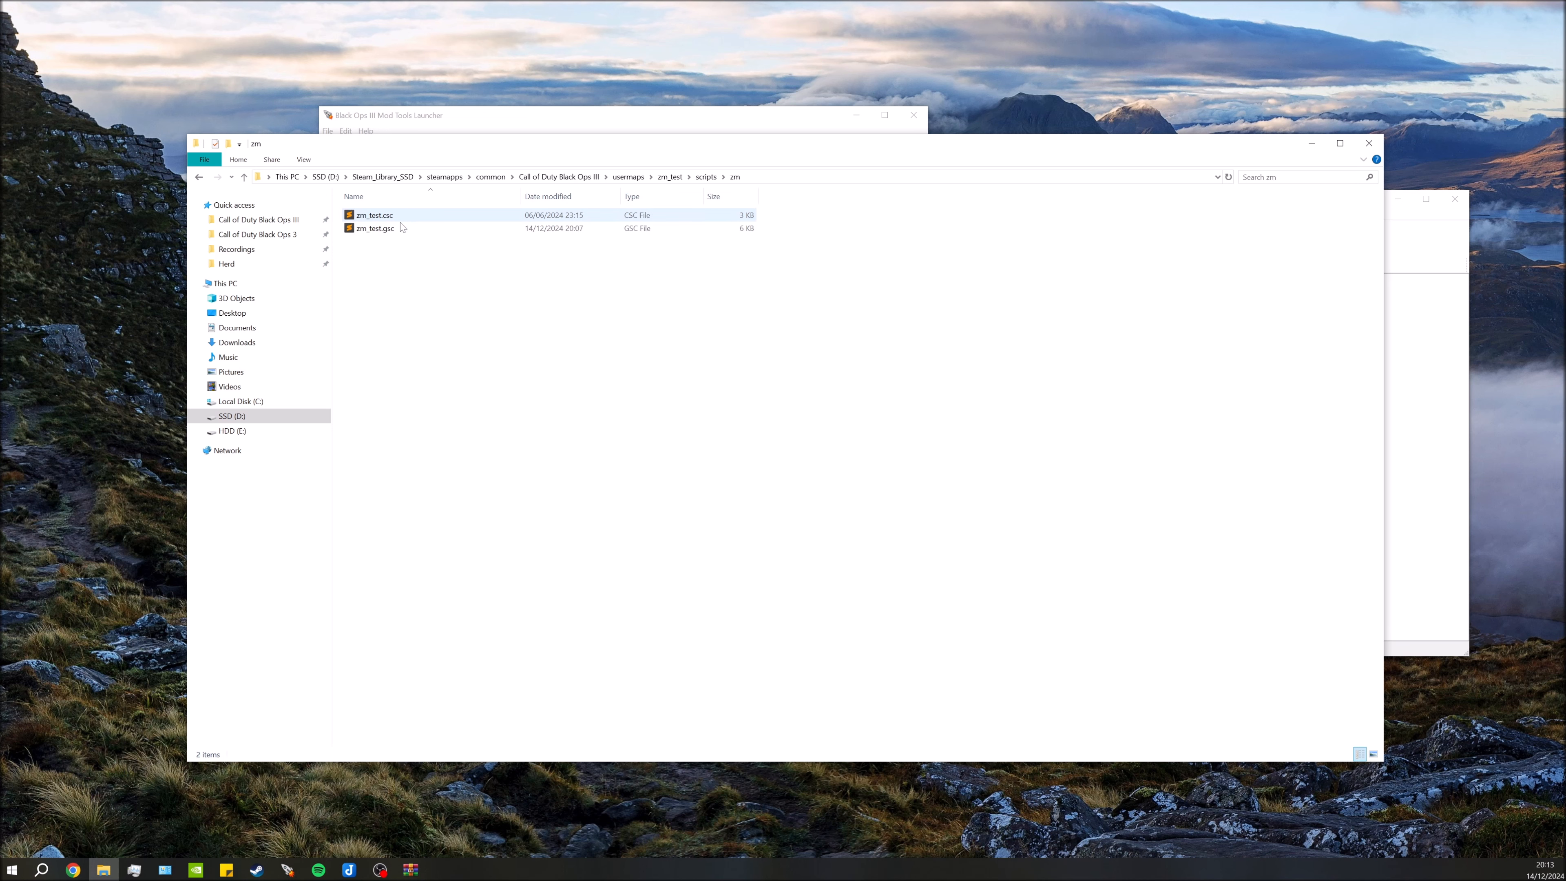
left_click(392, 229)
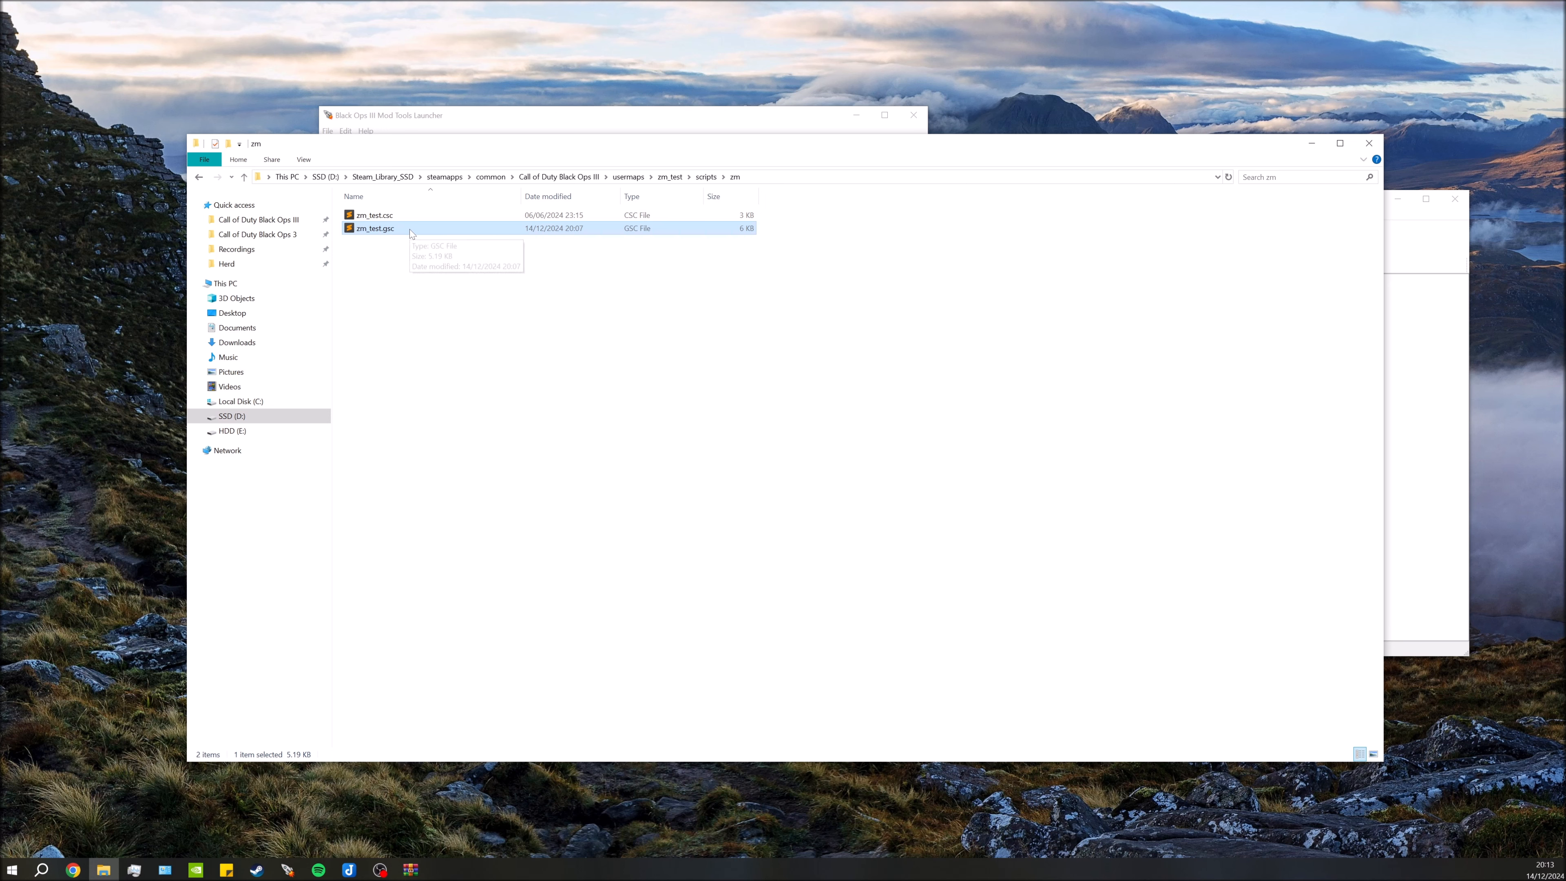
key("Return")
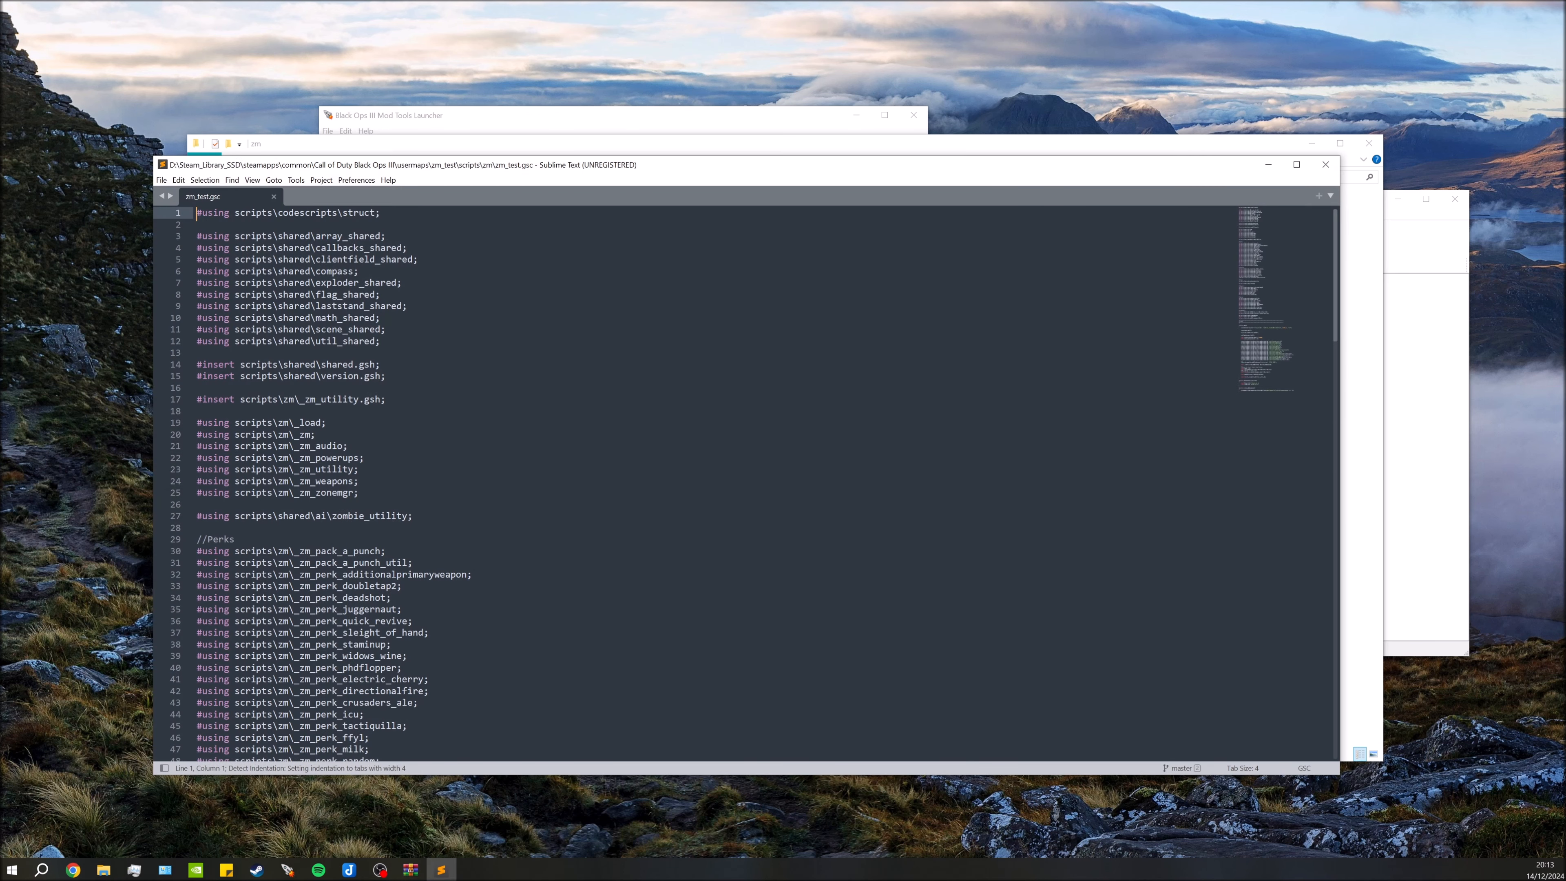
Add "#using scripts\zm\zm_p115_shootable_powerups;" below the zm_flashlight line in the Shared section and save zm_test.gsc
scroll(697, 484, "down", 16)
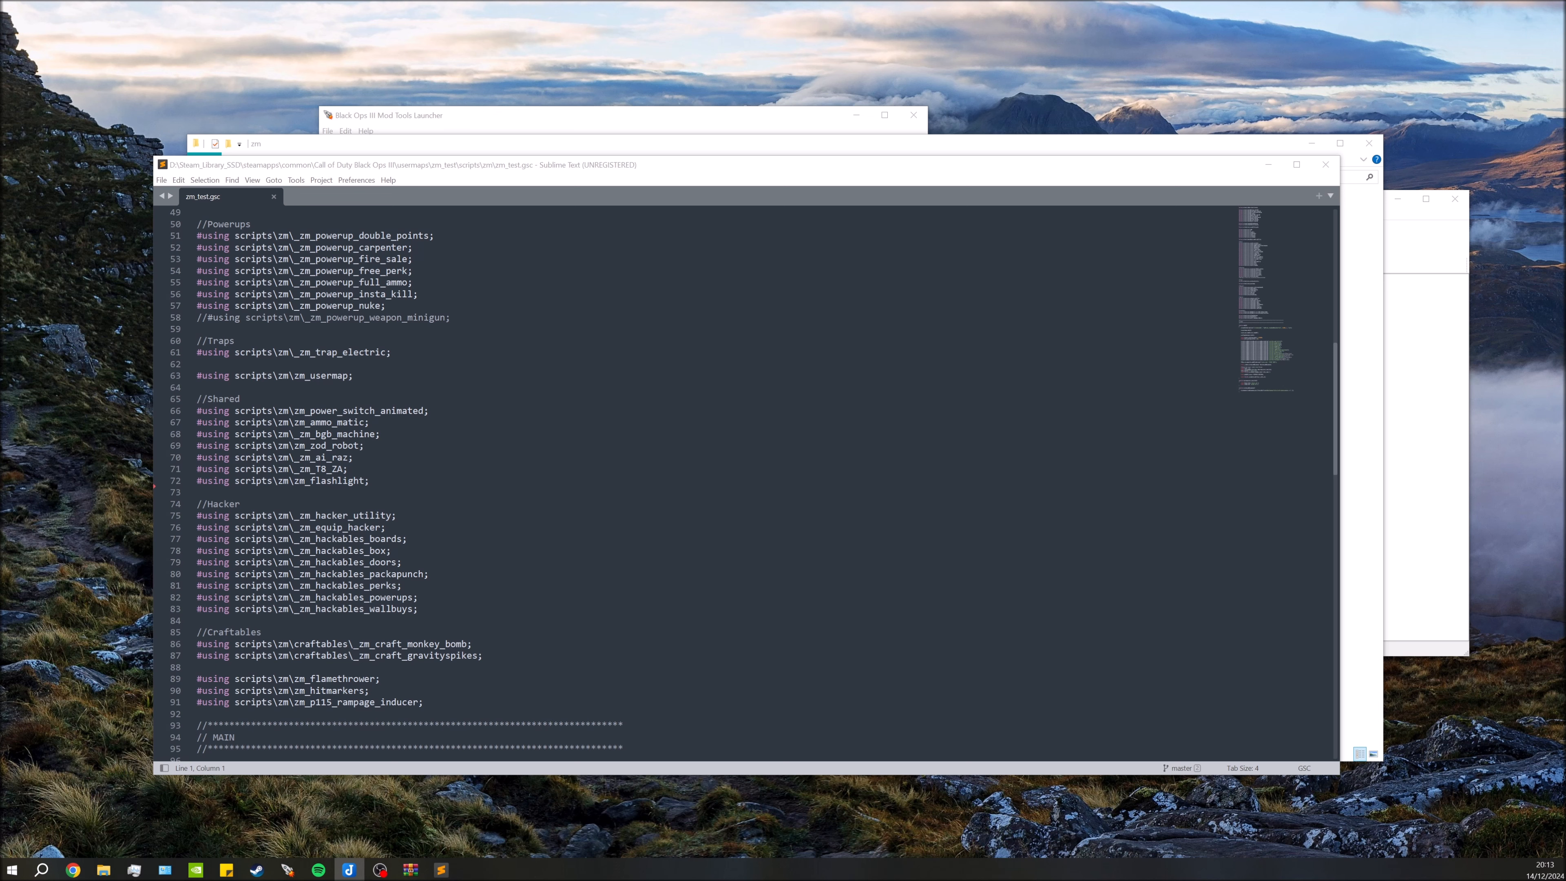
left_click(370, 482)
key("Return")
type("#using scripts\\zm\\zm_p115_shootable_powerups;")
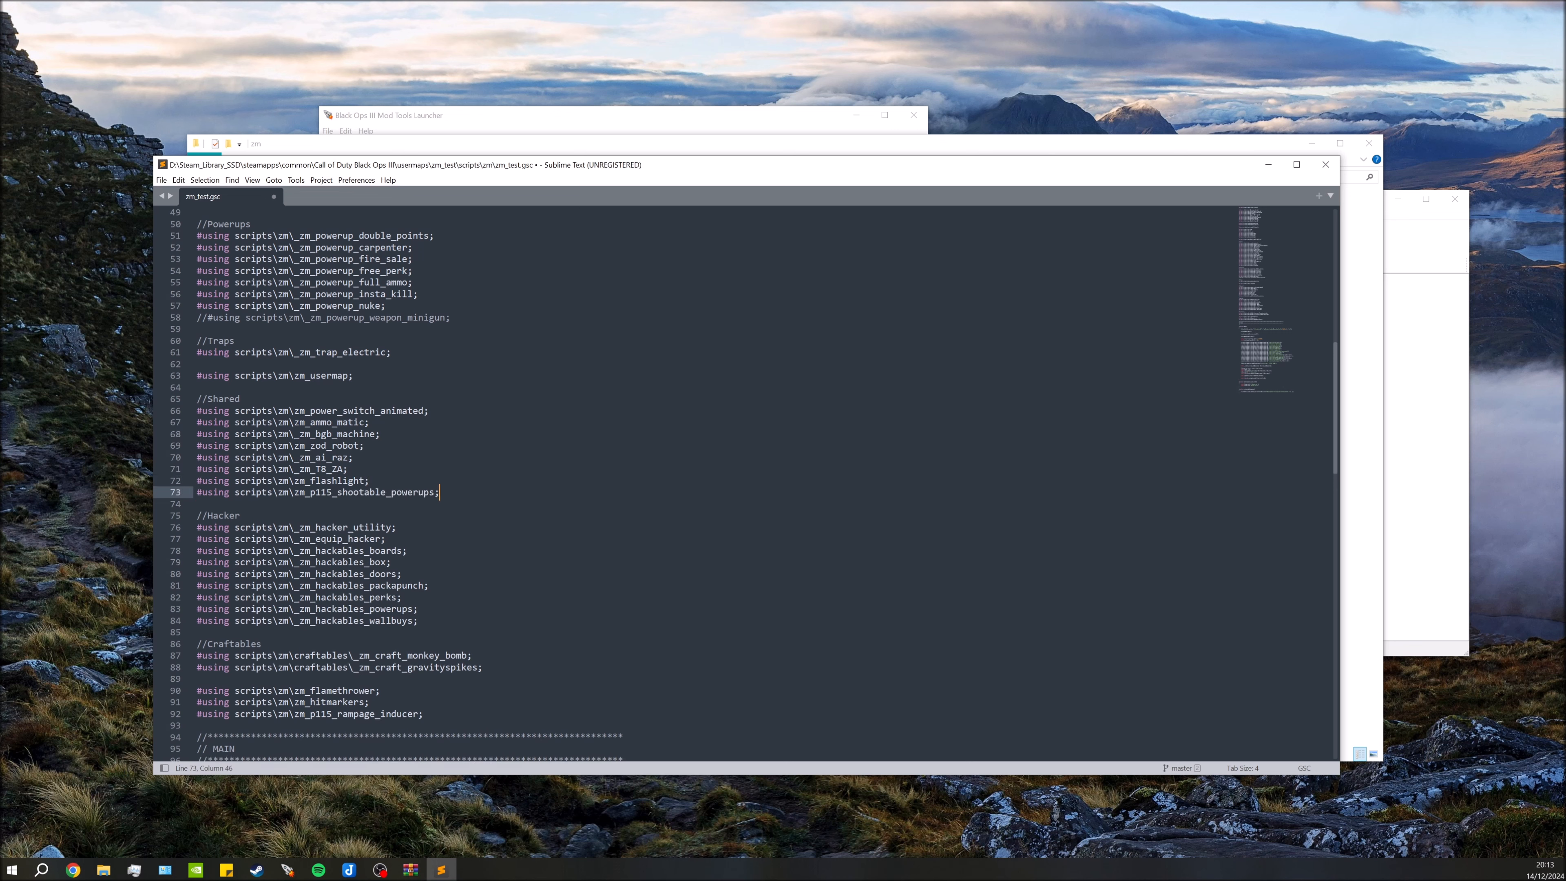
scroll(432, 481, "up", 9)
scroll(432, 481, "down", 9)
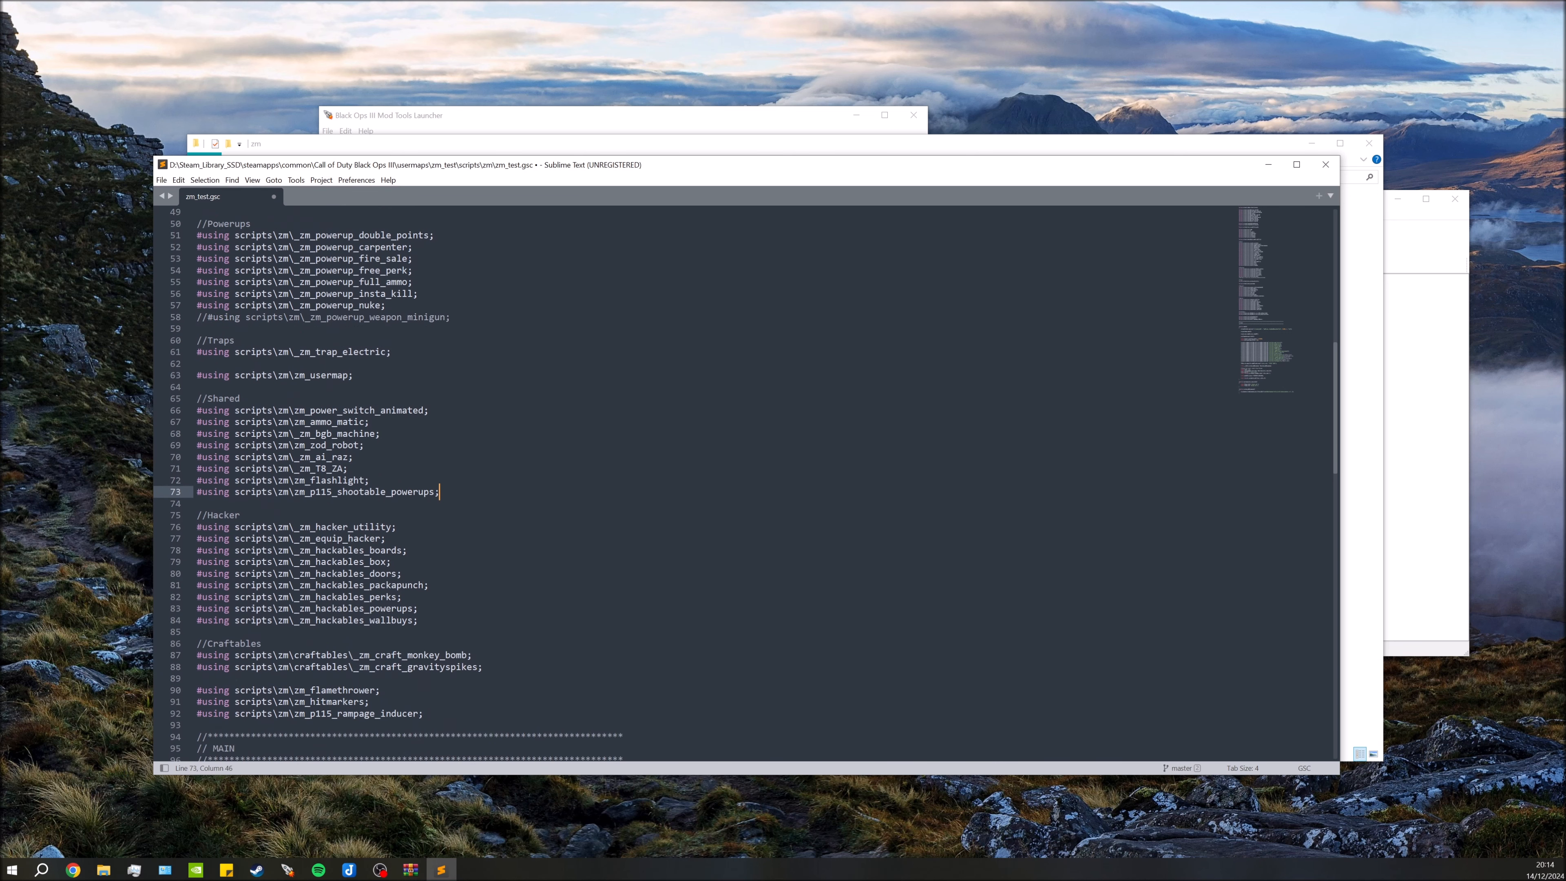
scroll(697, 481, "down", 4)
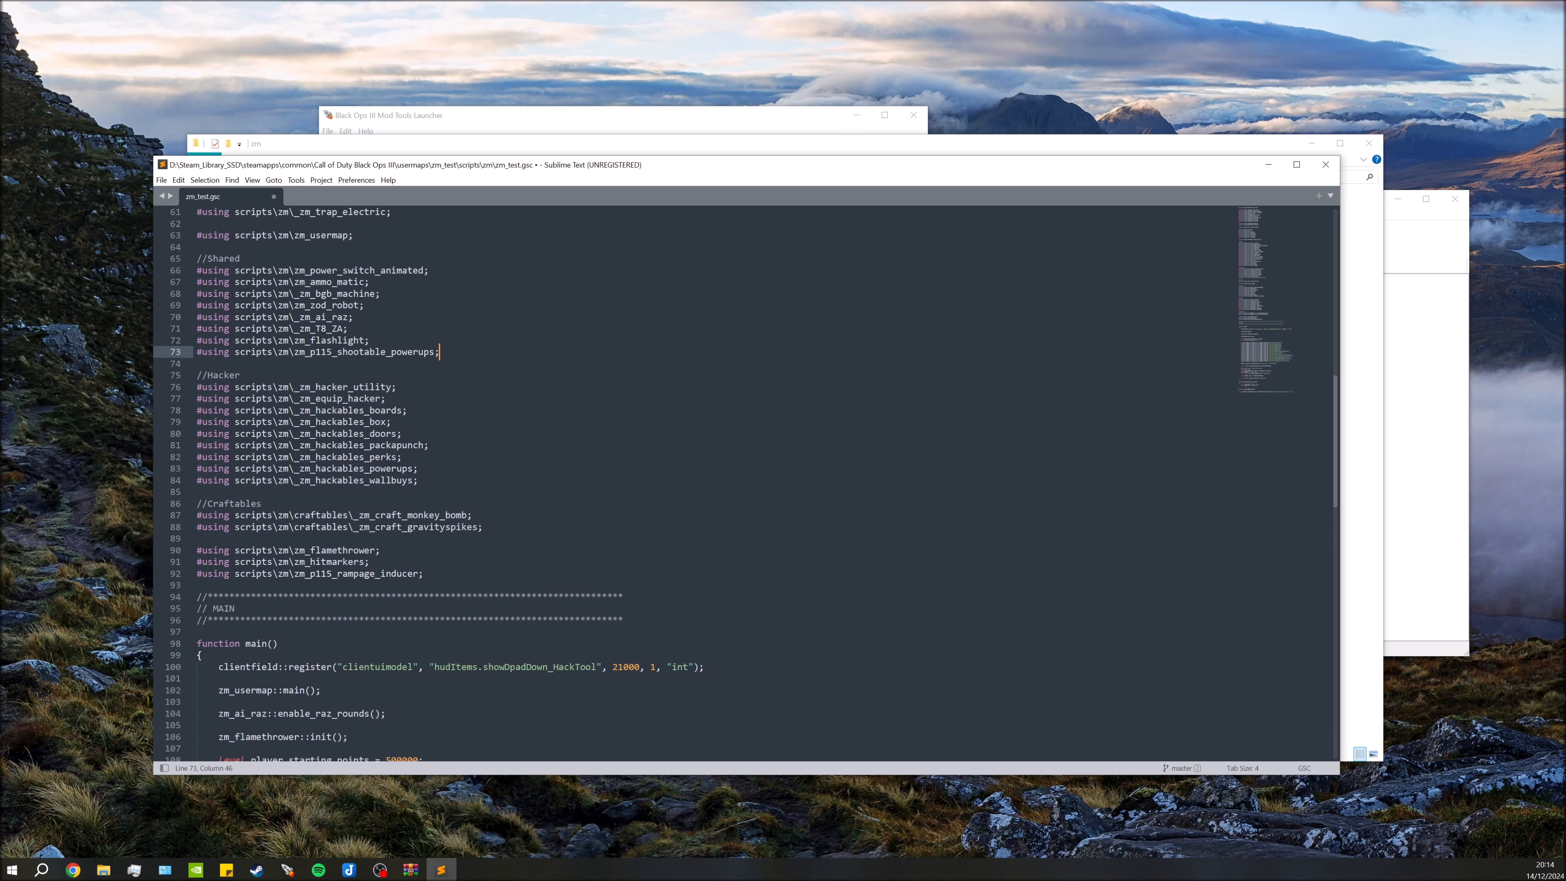
key("ctrl+s")
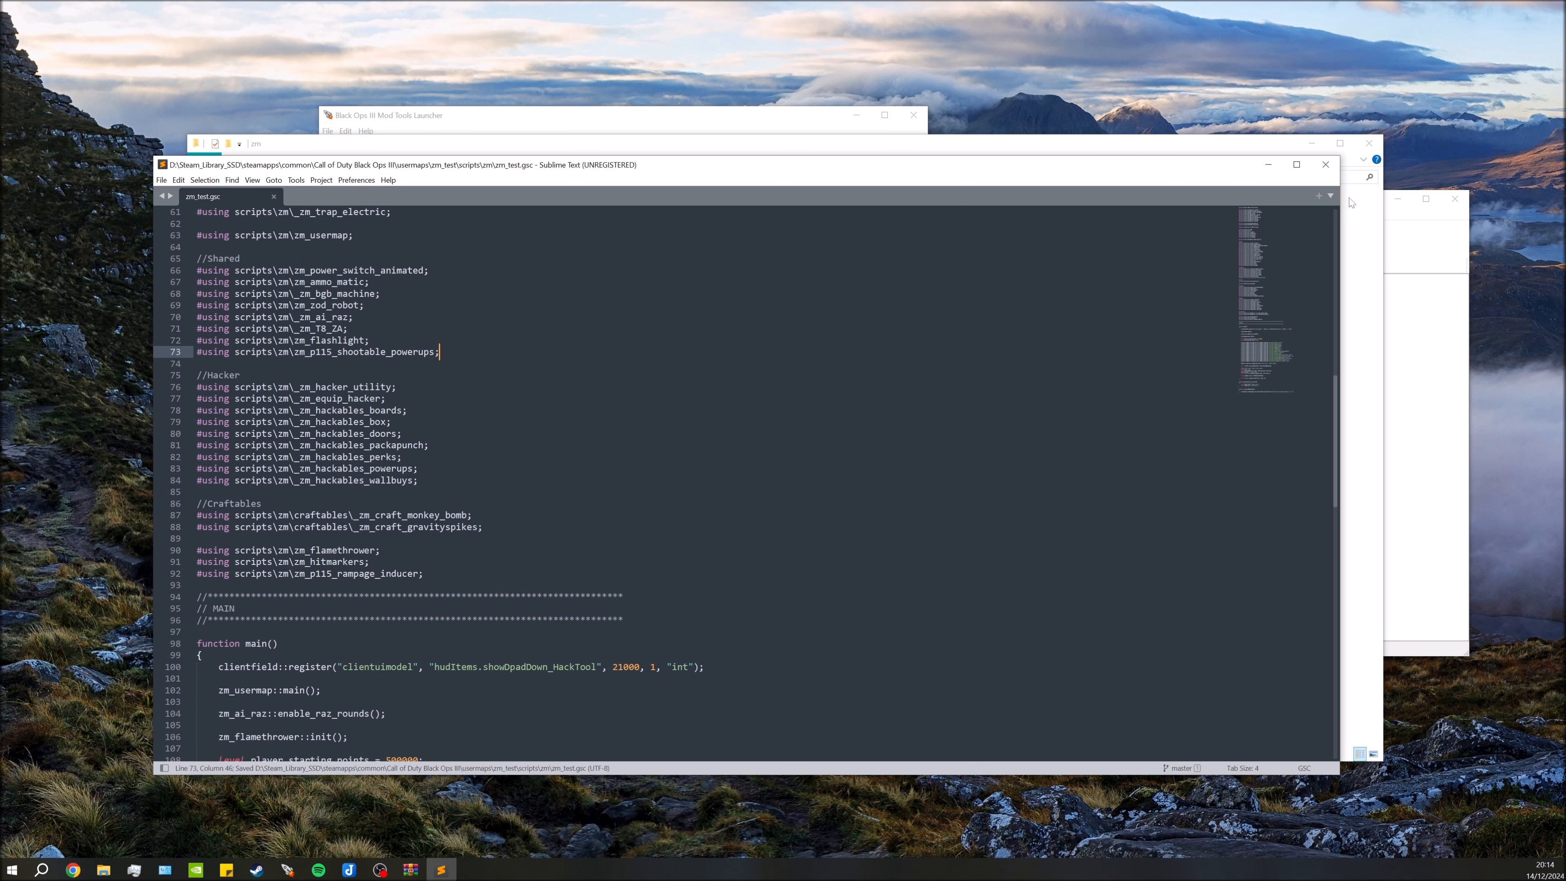
Open zm_test.zone from the zm_test map's zone_source folder for editing
left_click(1260, 147)
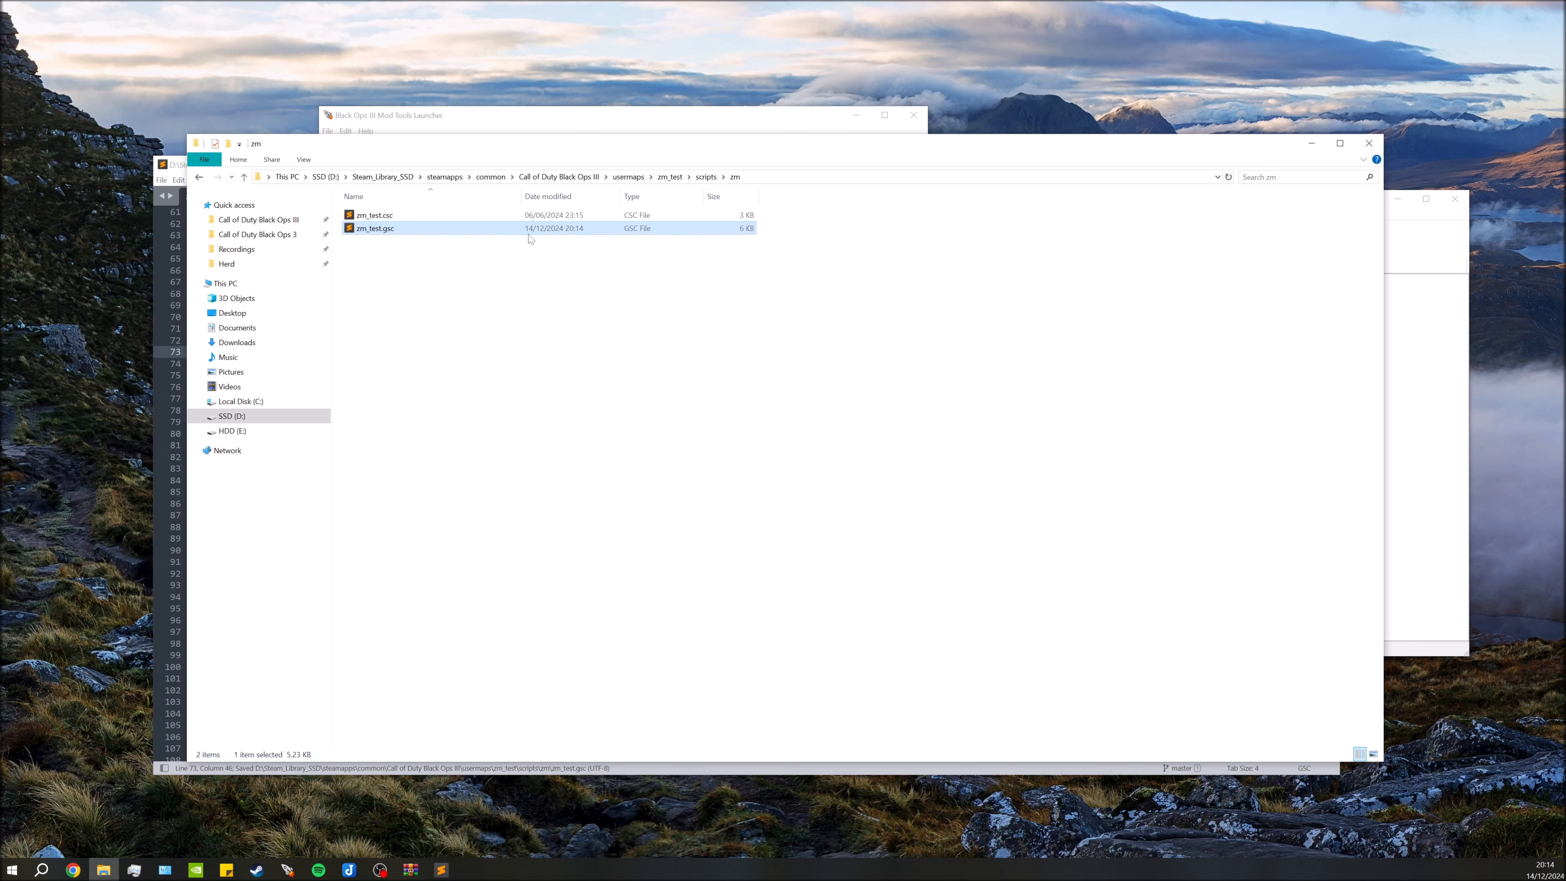
left_click(671, 178)
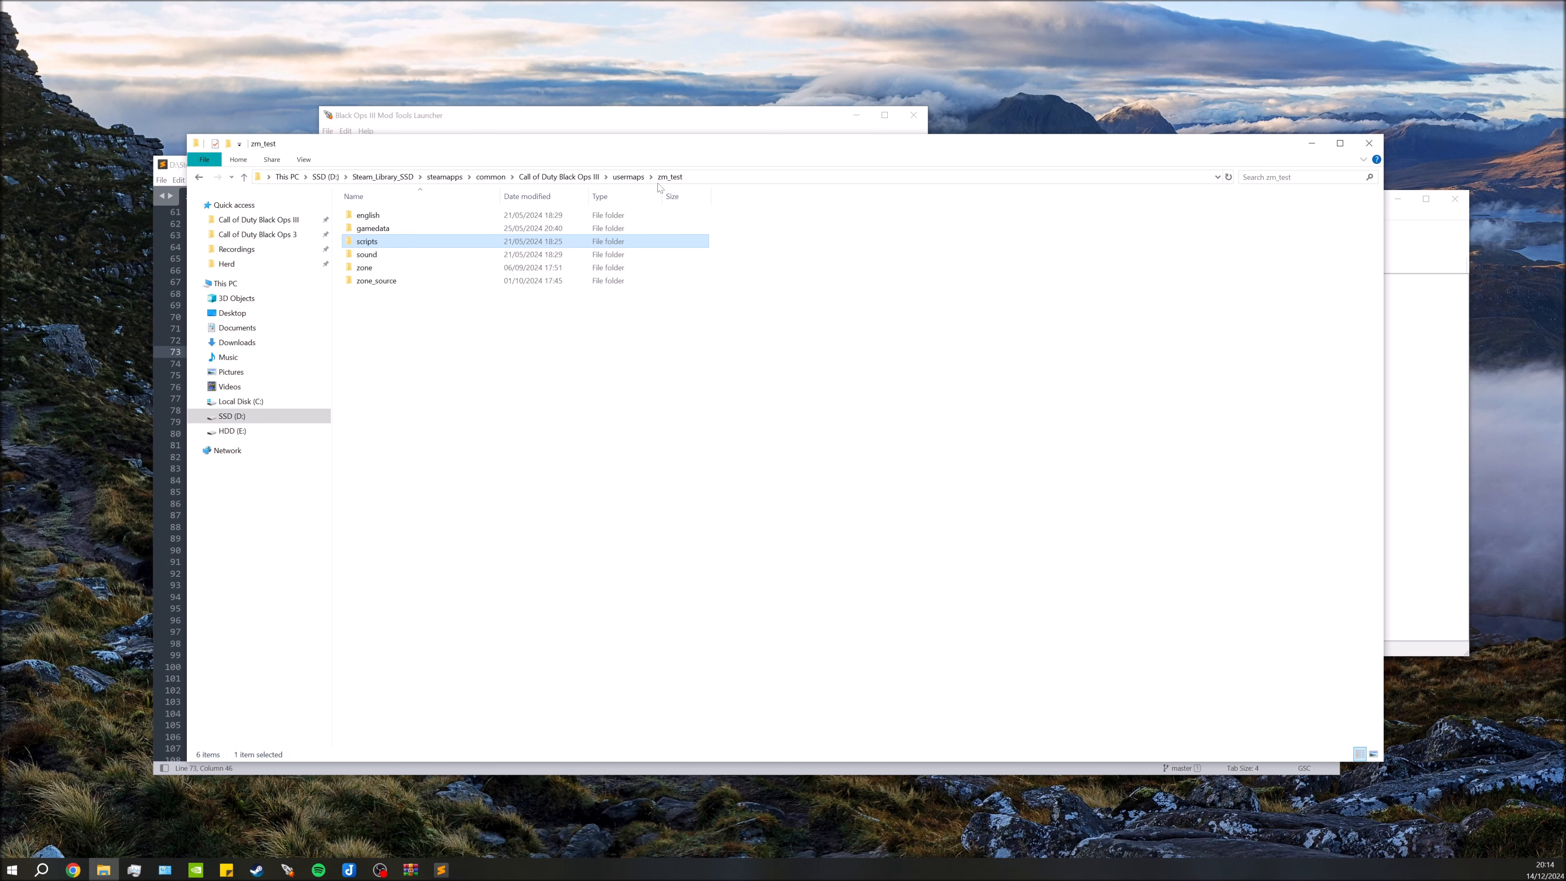
double_click(374, 281)
left_click(377, 256)
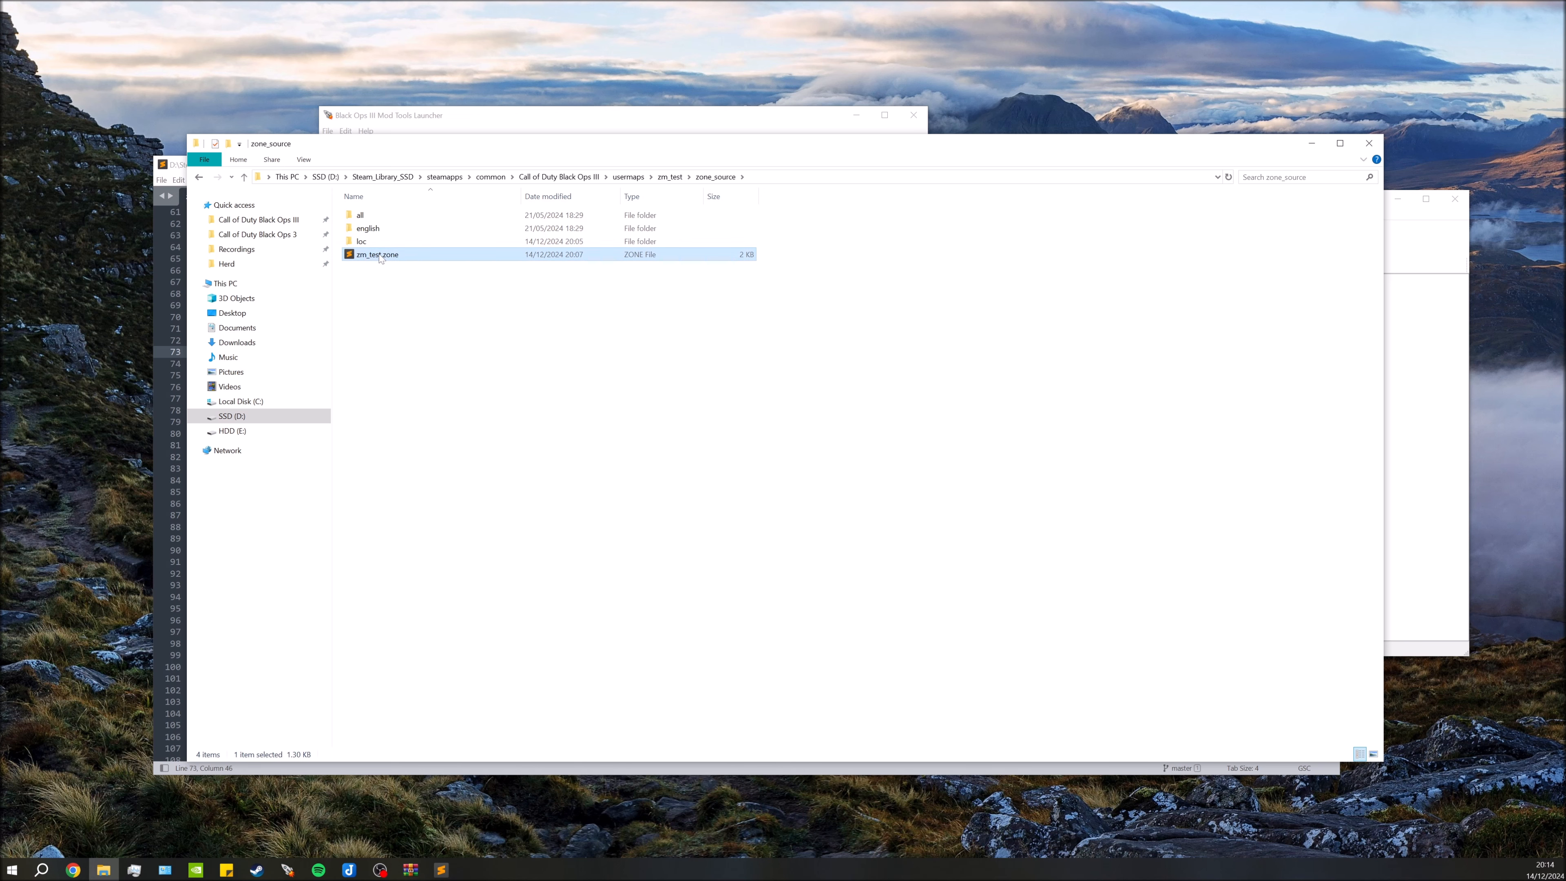
double_click(378, 255)
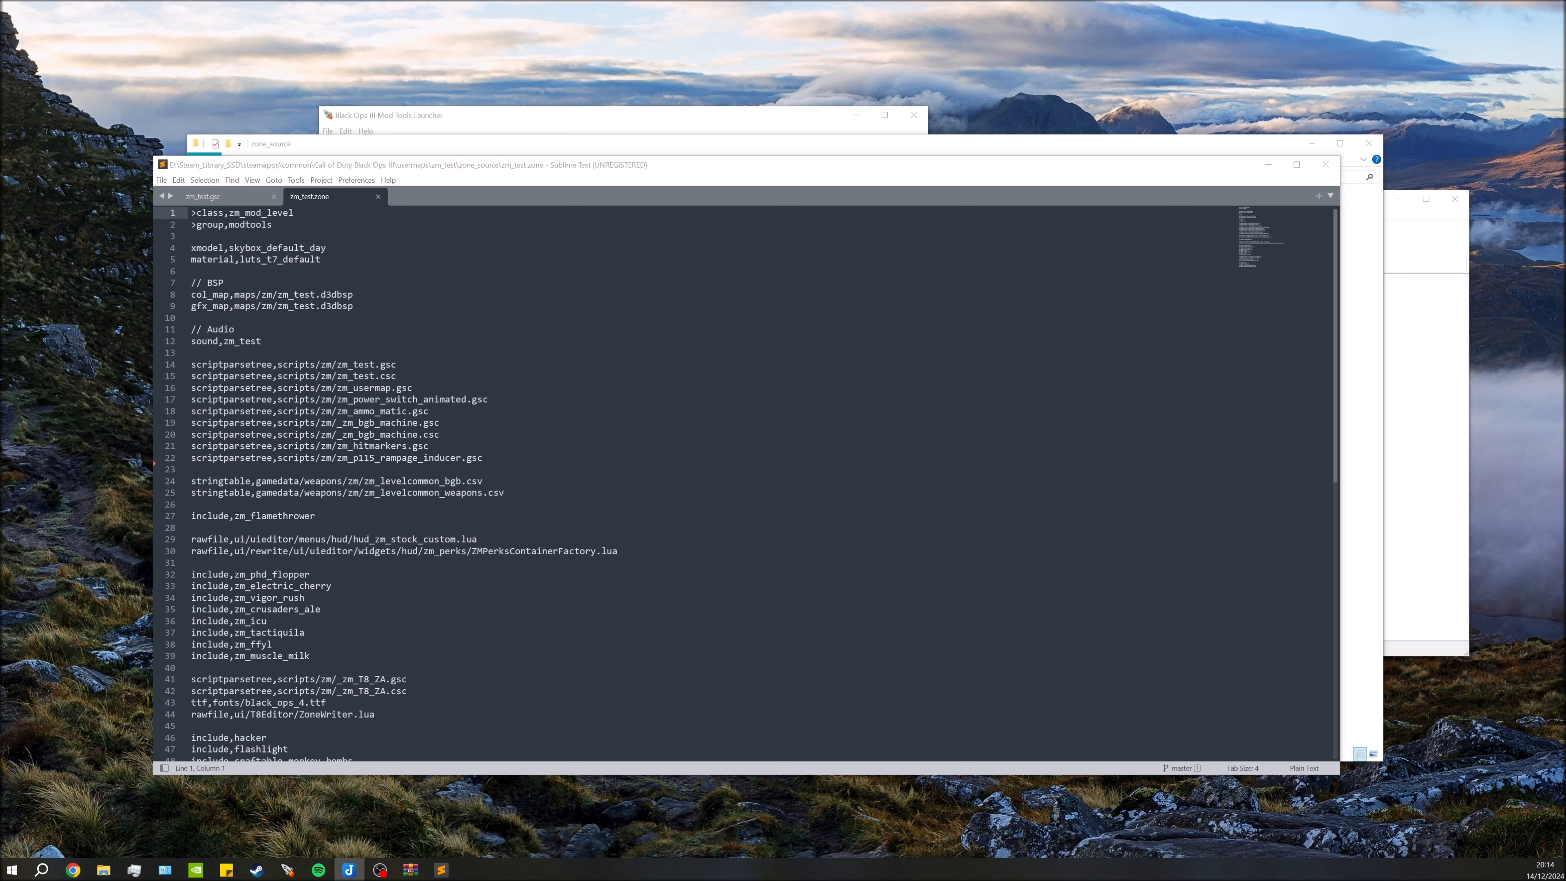
Add "scriptparsetree,scripts/zm/zm_p115_shootable_powerups.gsc" below the rampage inducer line and save zm_test.zone
left_click(397, 365)
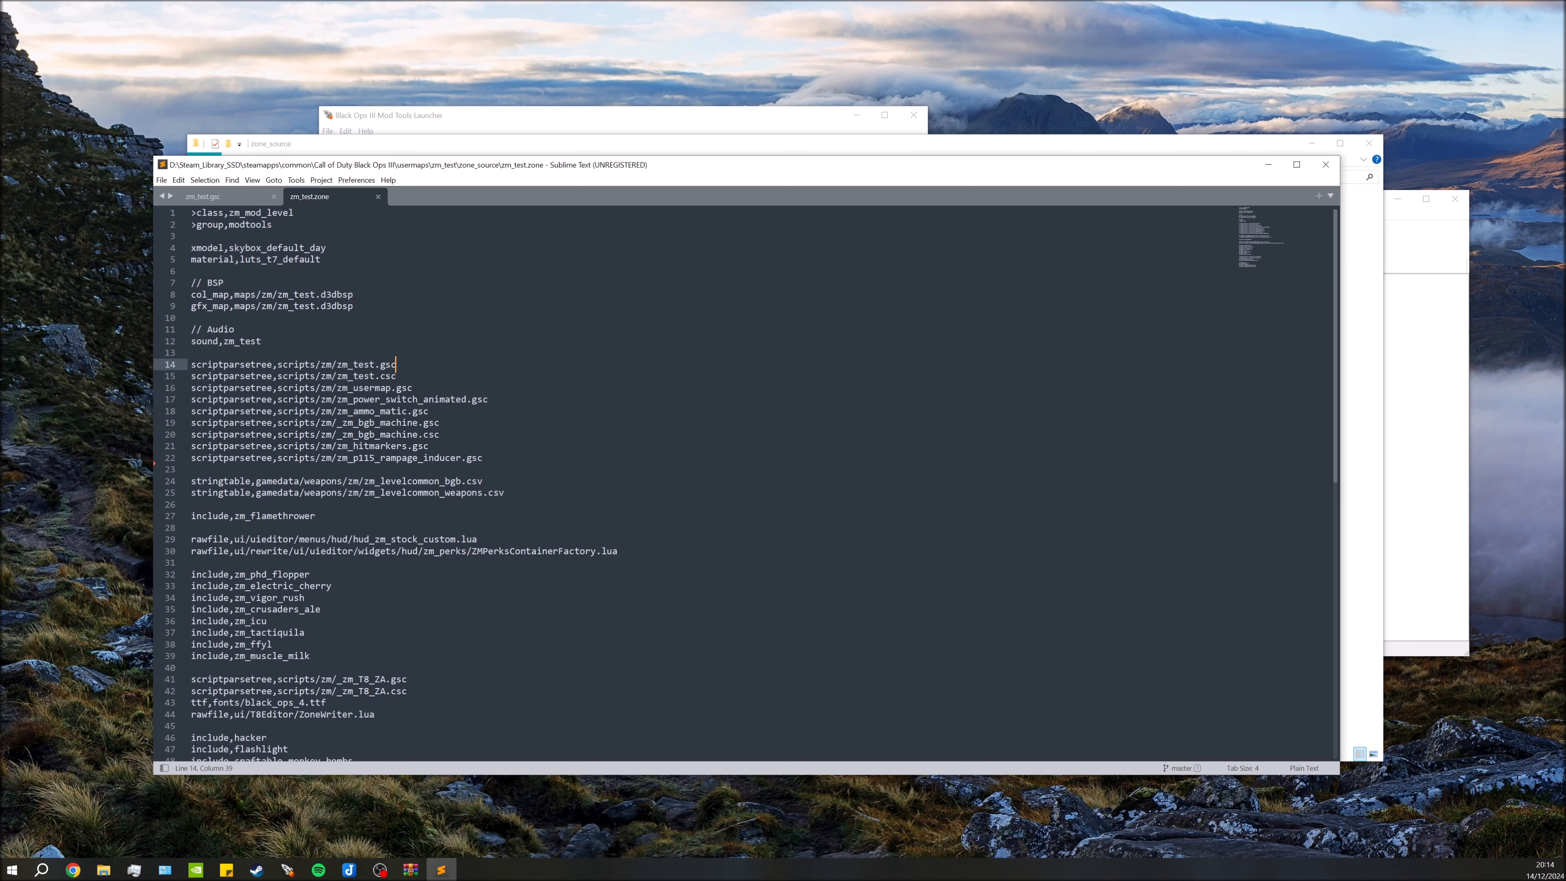
left_click(483, 458)
key("Return")
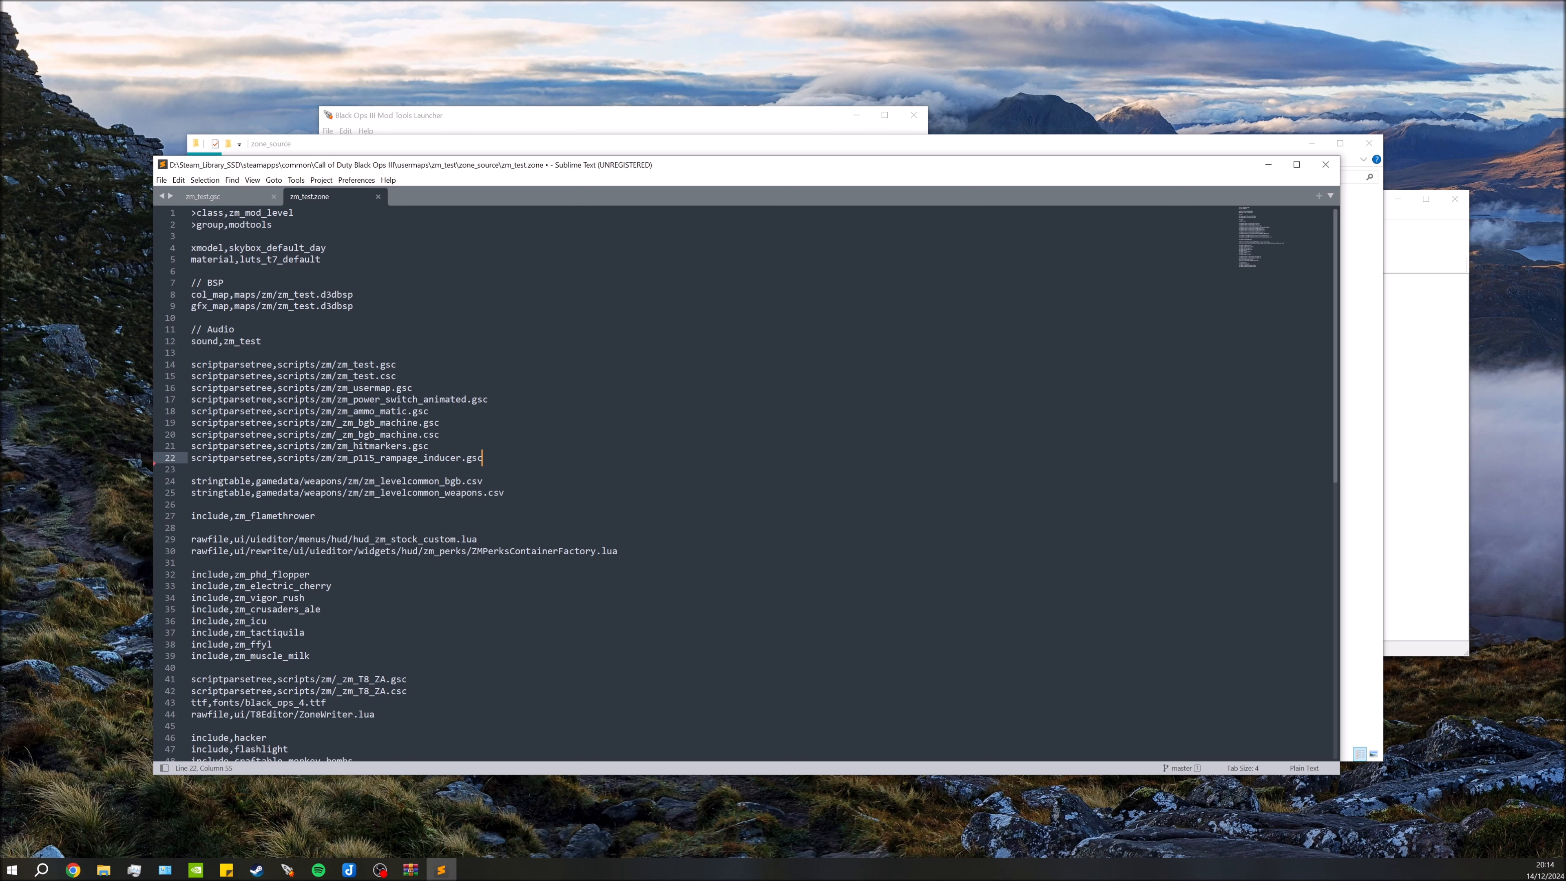
type("scriptparsetree,scripts/zm/zm_p115_shootable_powerups.gsc")
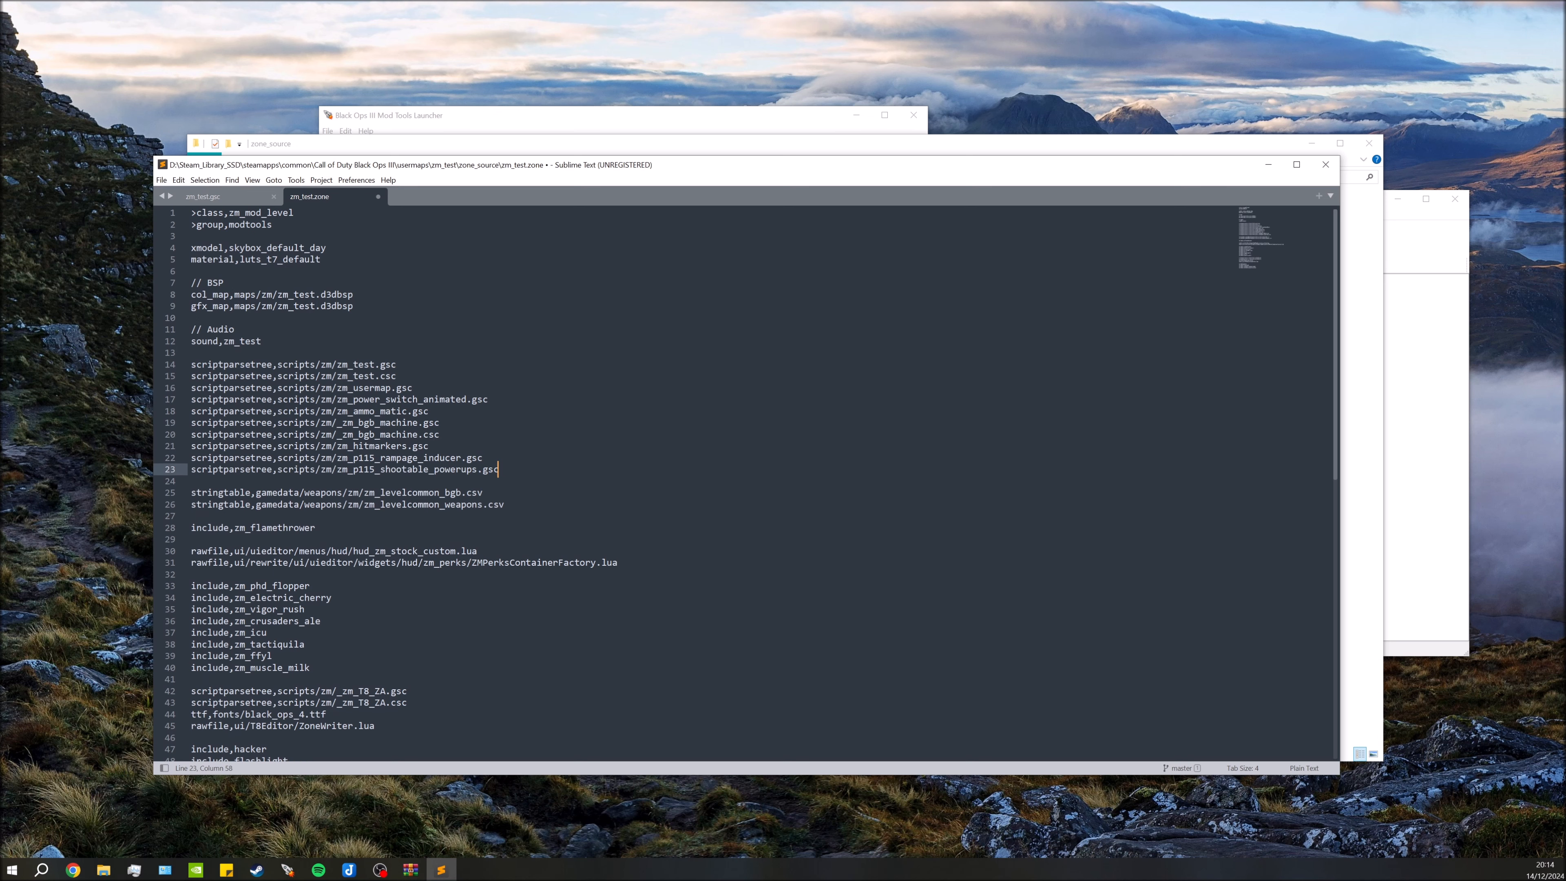
key("ctrl+Page_Up")
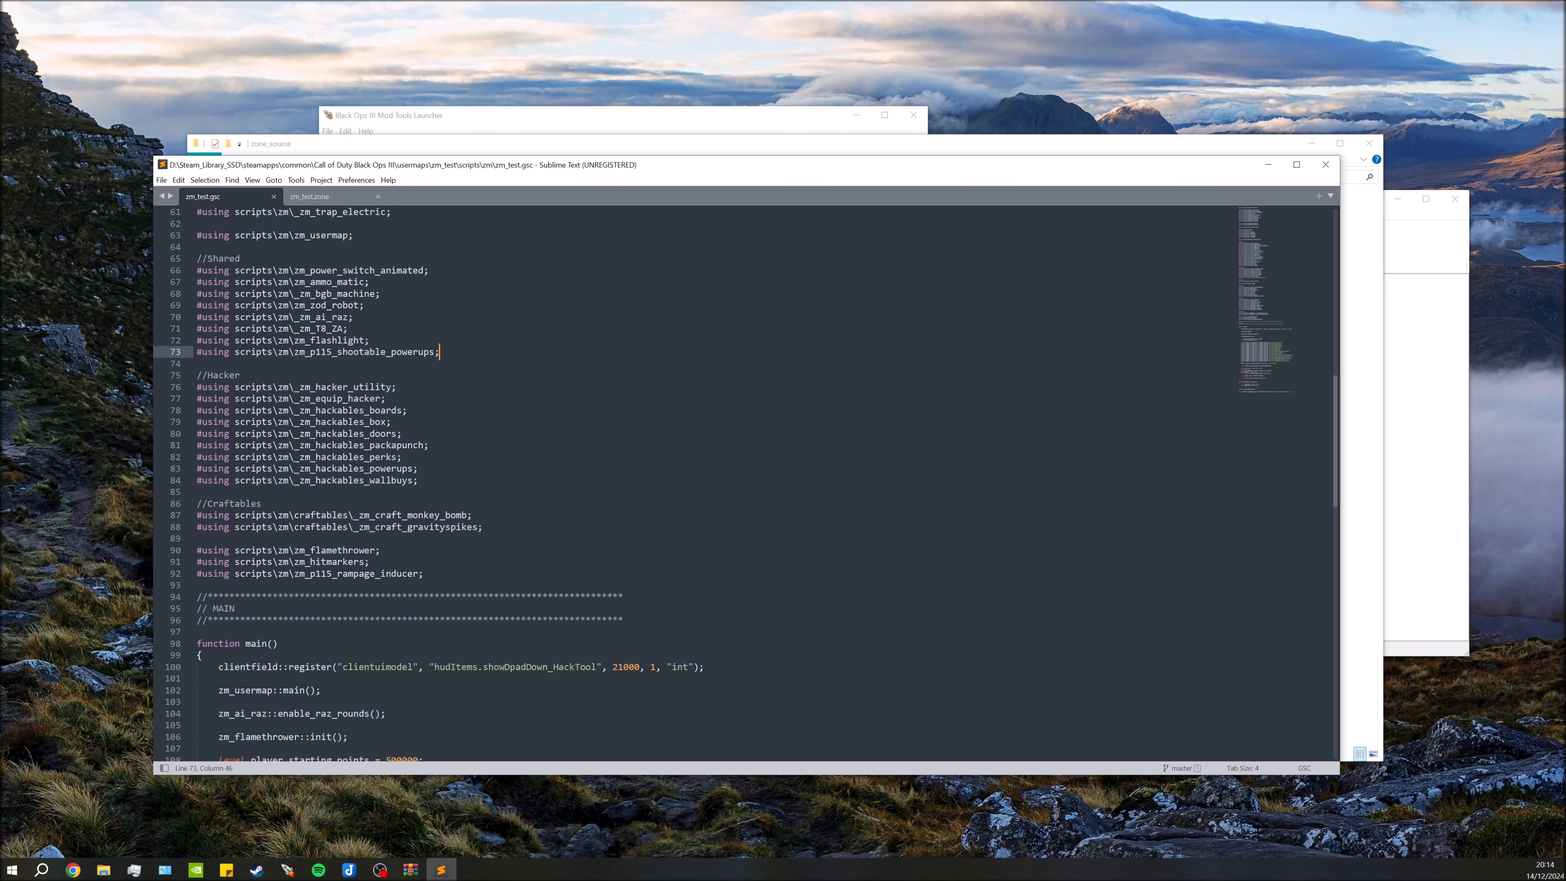
key("ctrl+Page_Down")
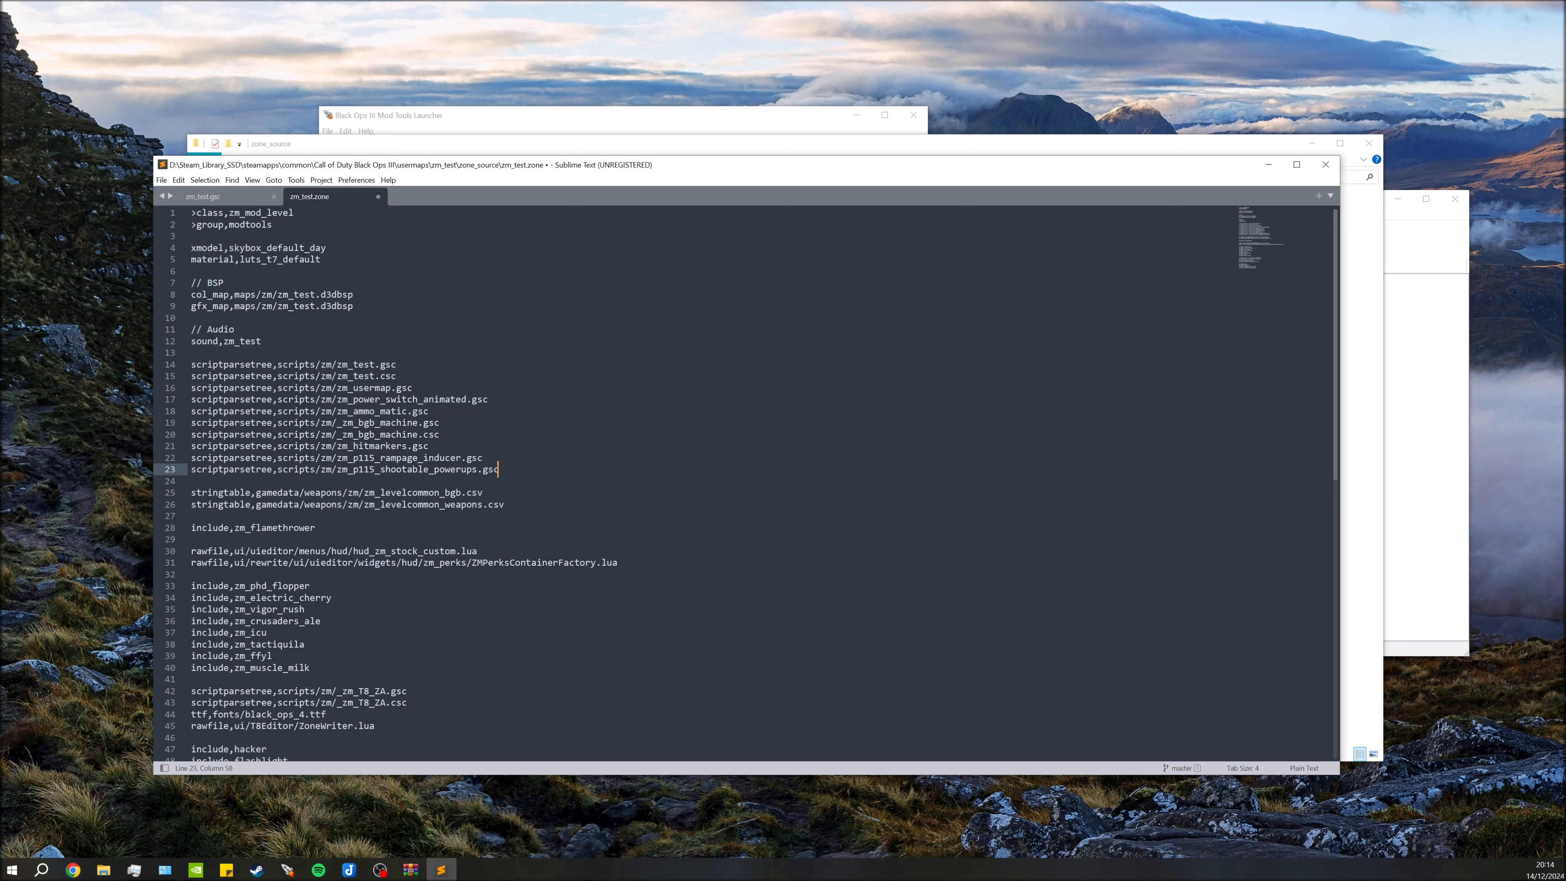
key("ctrl+s")
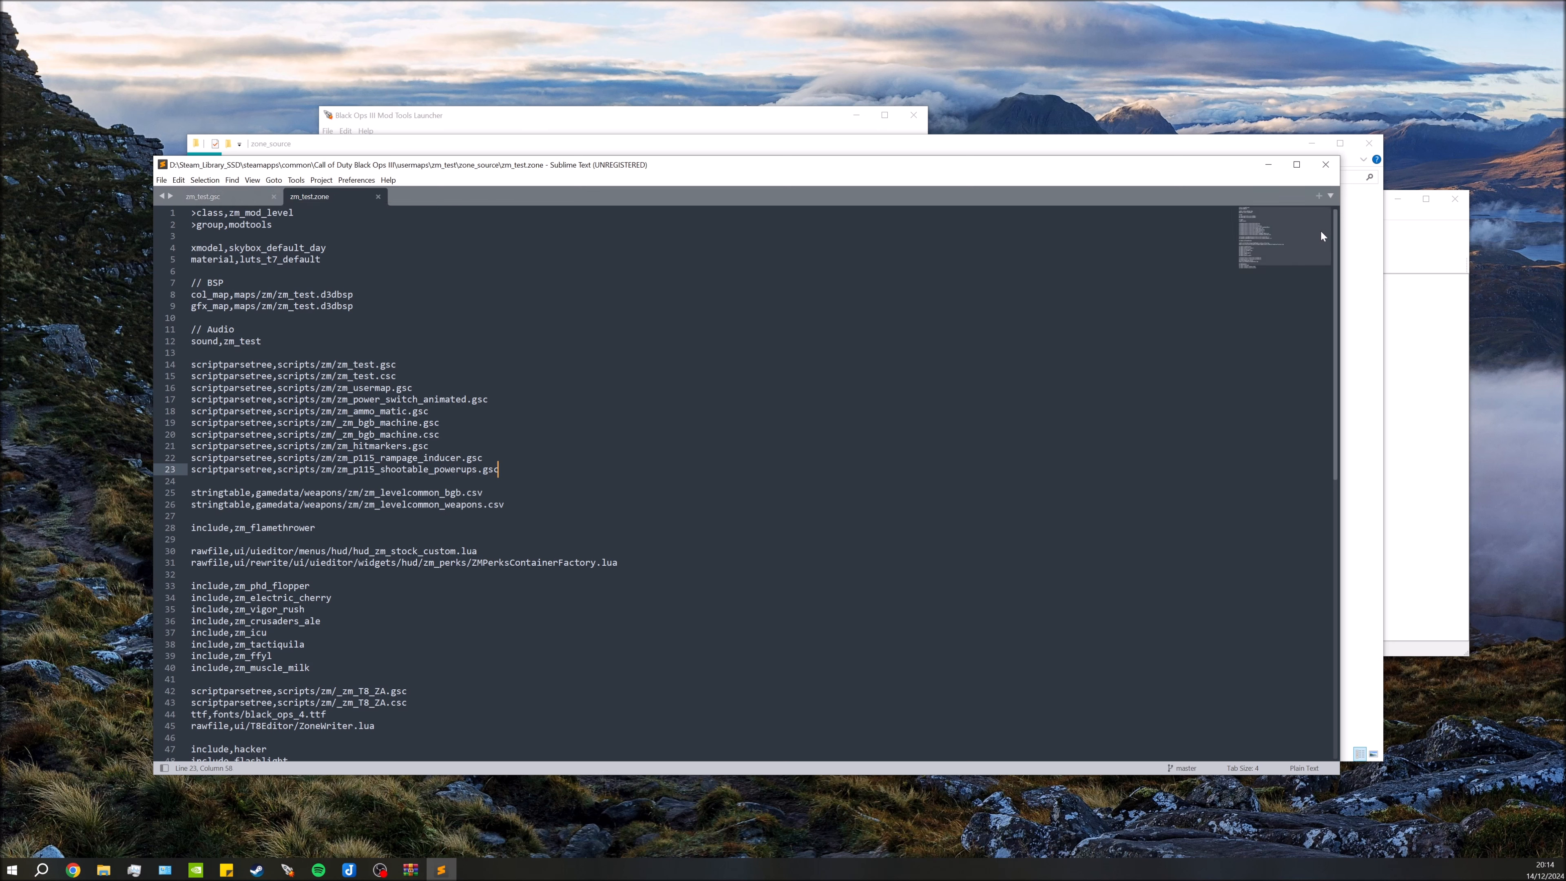
Switch to the Black Ops III Mod Tools Launcher and open the zm_test map in Radiant
left_click(783, 116)
right_click(410, 234)
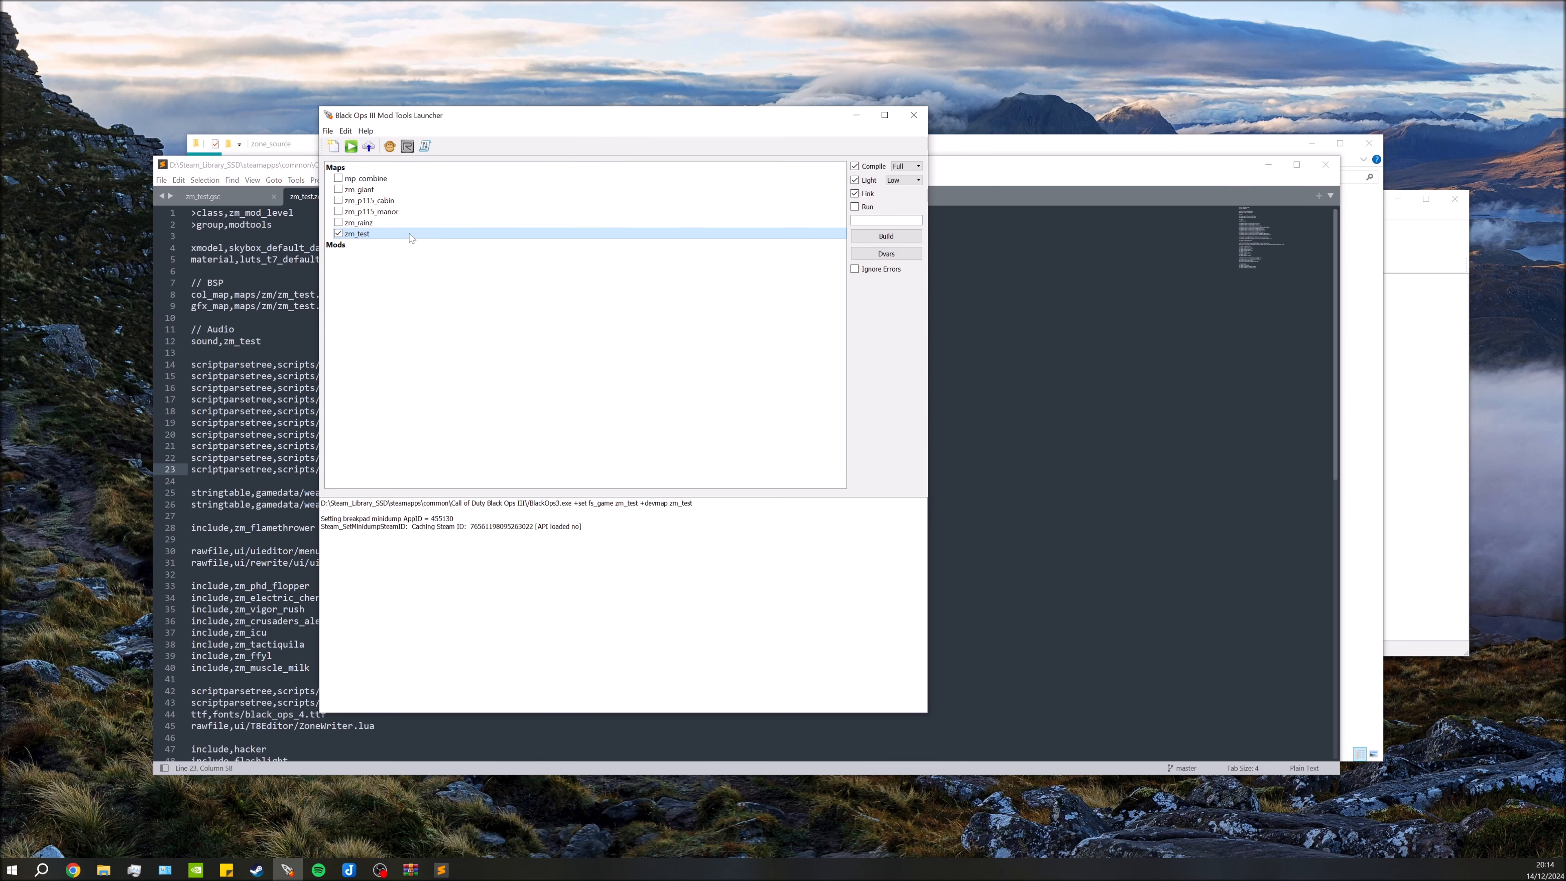
left_click(432, 253)
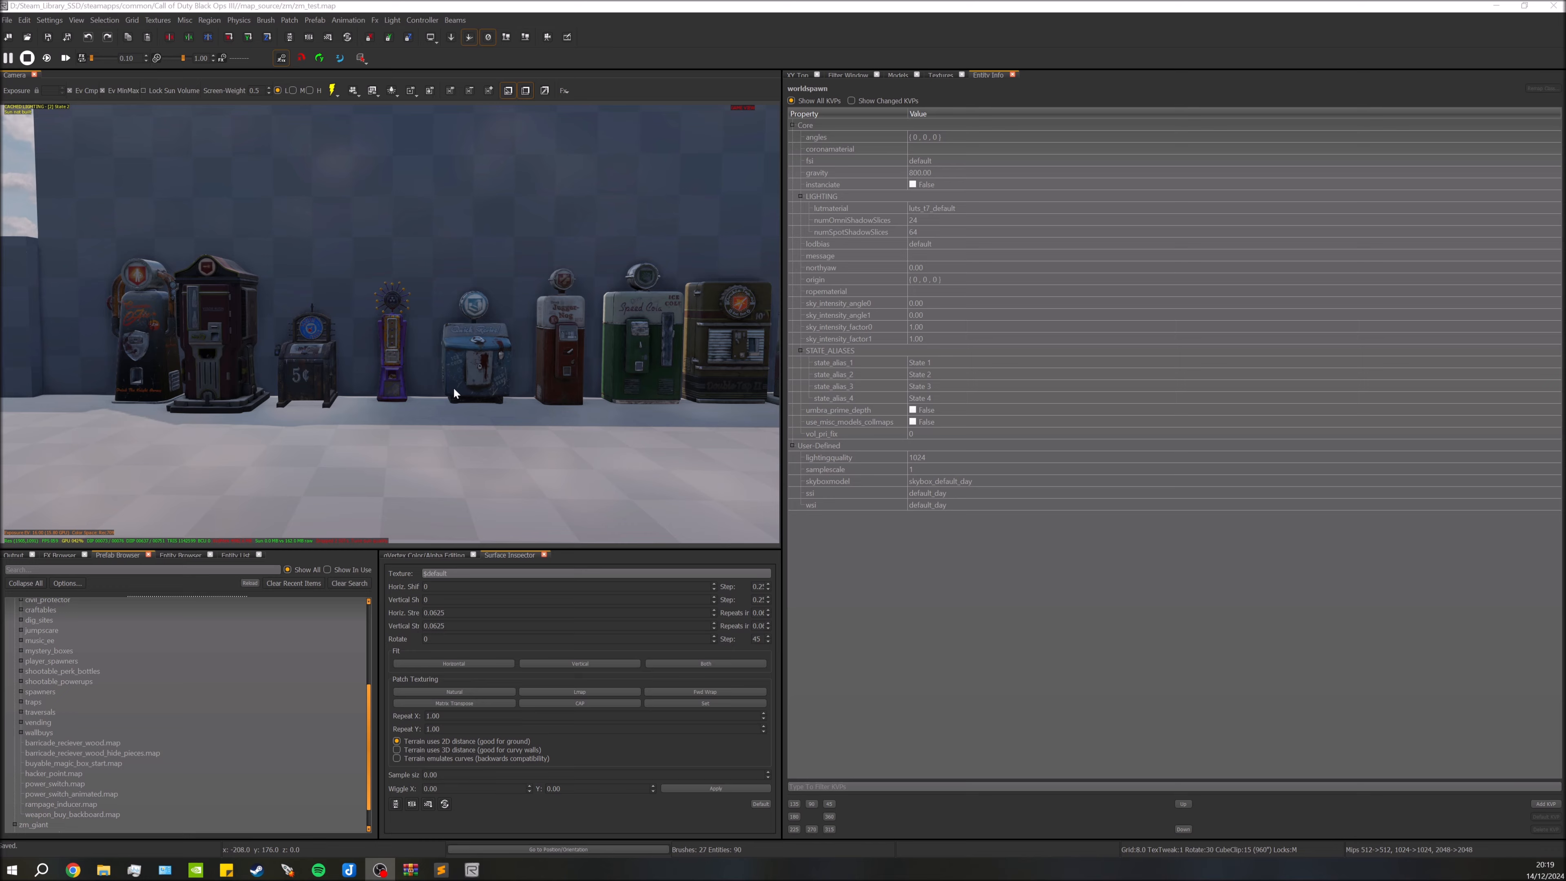
Delete the four existing power-up prefabs on the wall: hammer, insta-kill, nuke and x2
right_click_drag(437, 351, 436, 351)
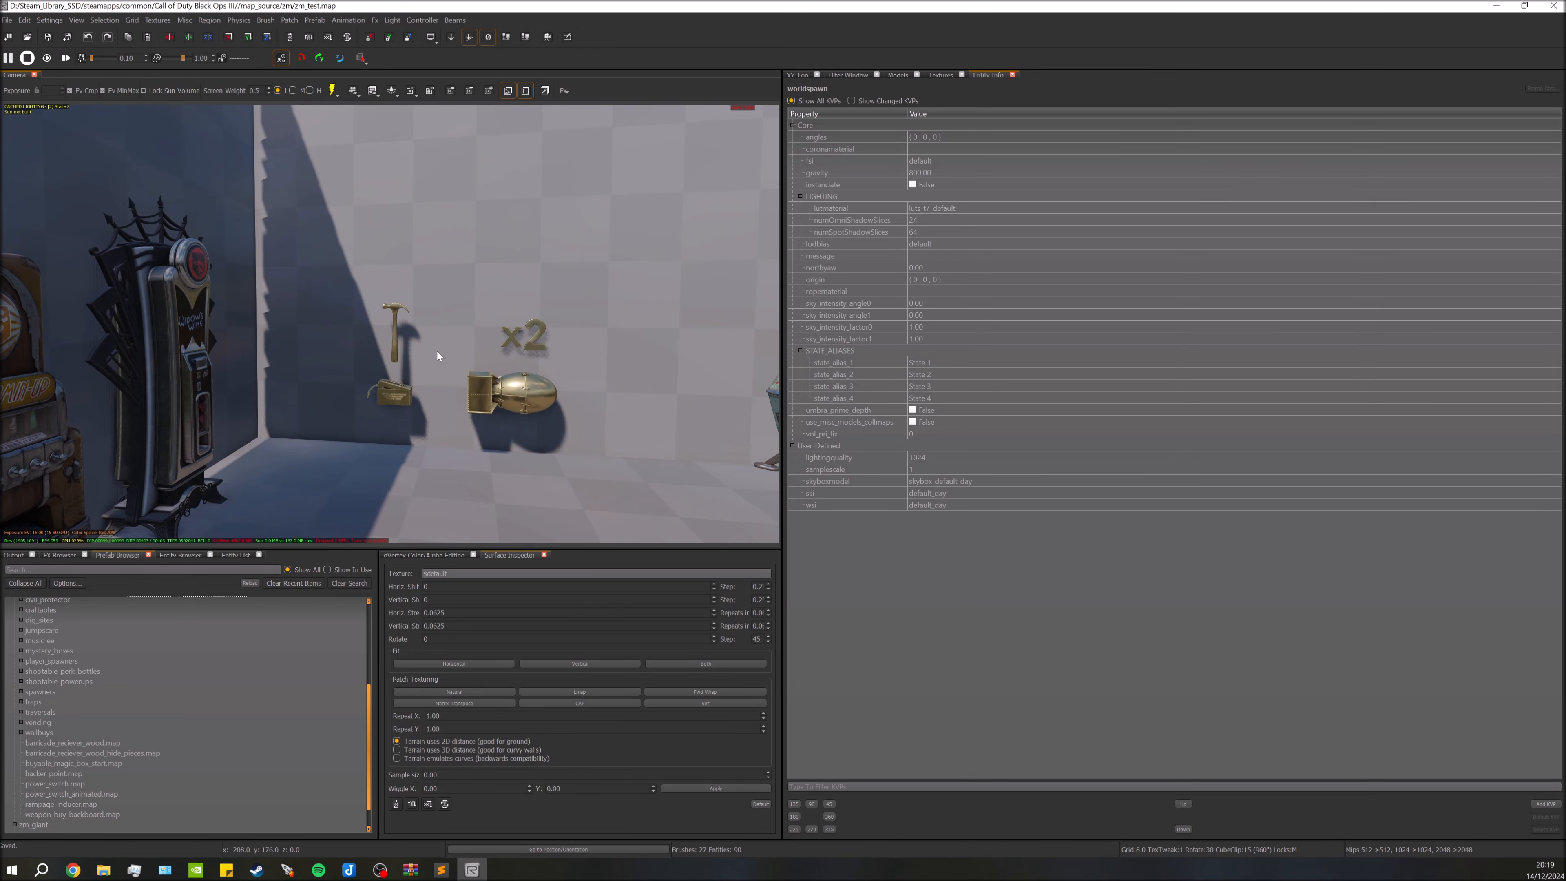
left_click(394, 348, "shift")
left_click(389, 394, "shift")
left_click(511, 392, "shift")
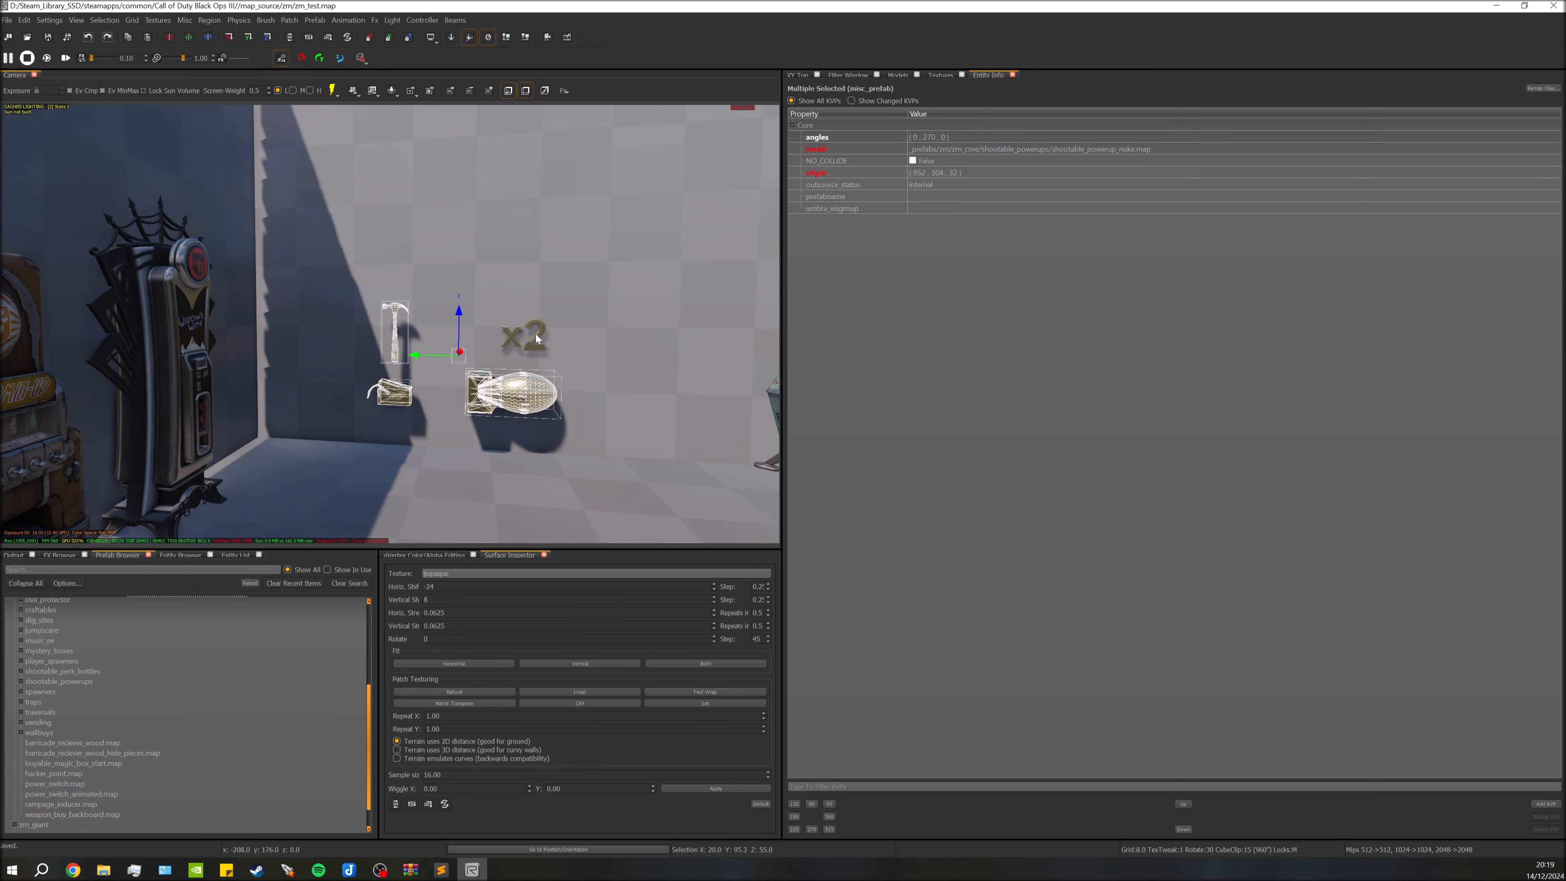
left_click(536, 337, "shift")
key("Delete")
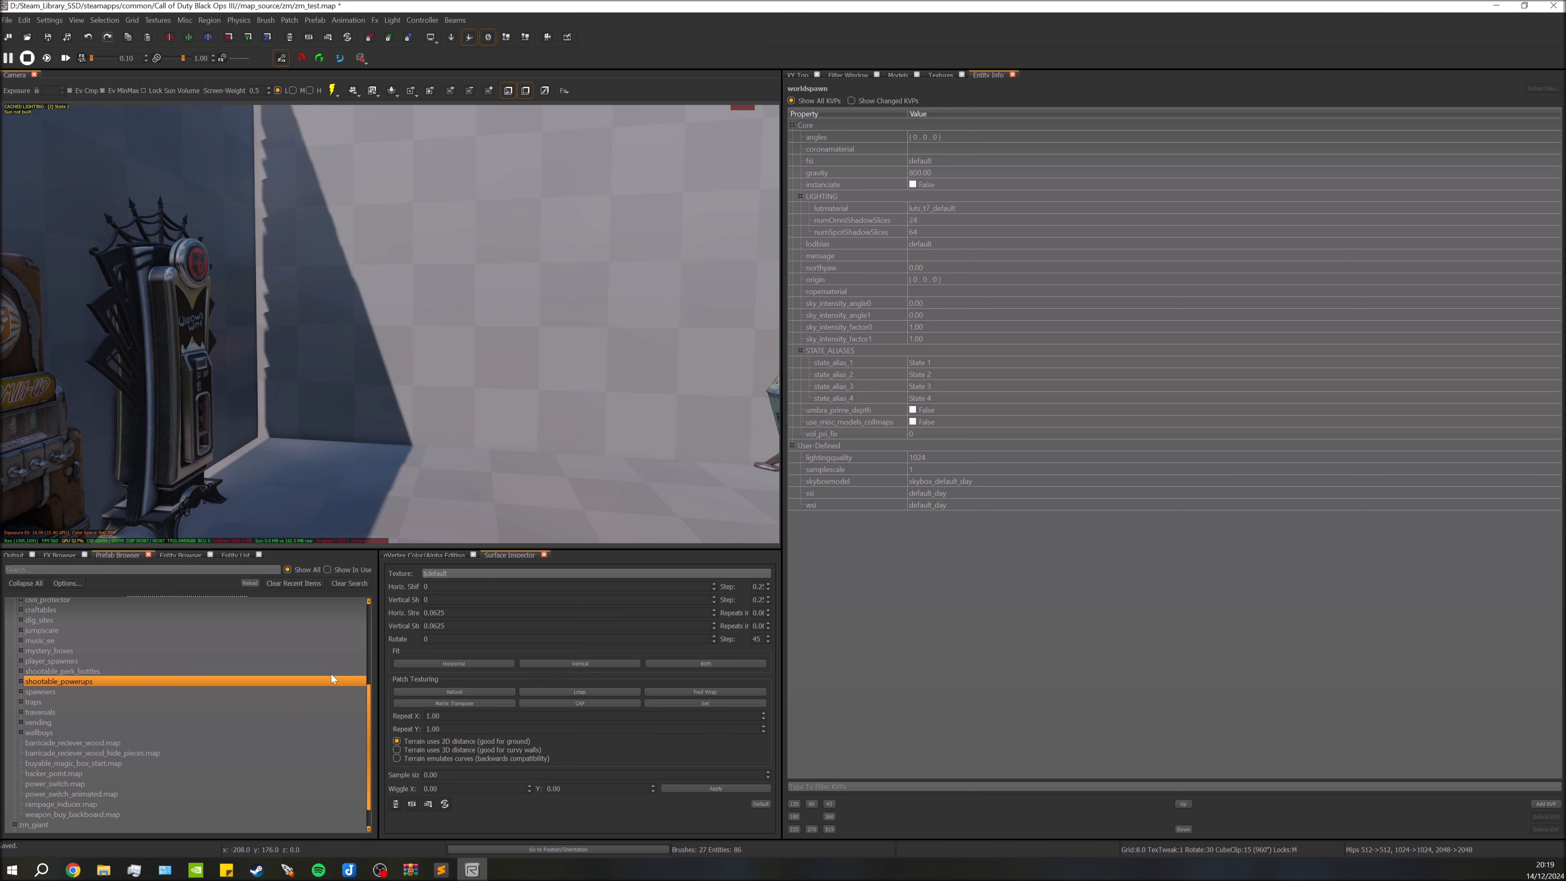
Open the archive's map_source folder in WinRAR and bring up the game's zm_core prefabs folder in File Explorer
mouse_move(431, 873)
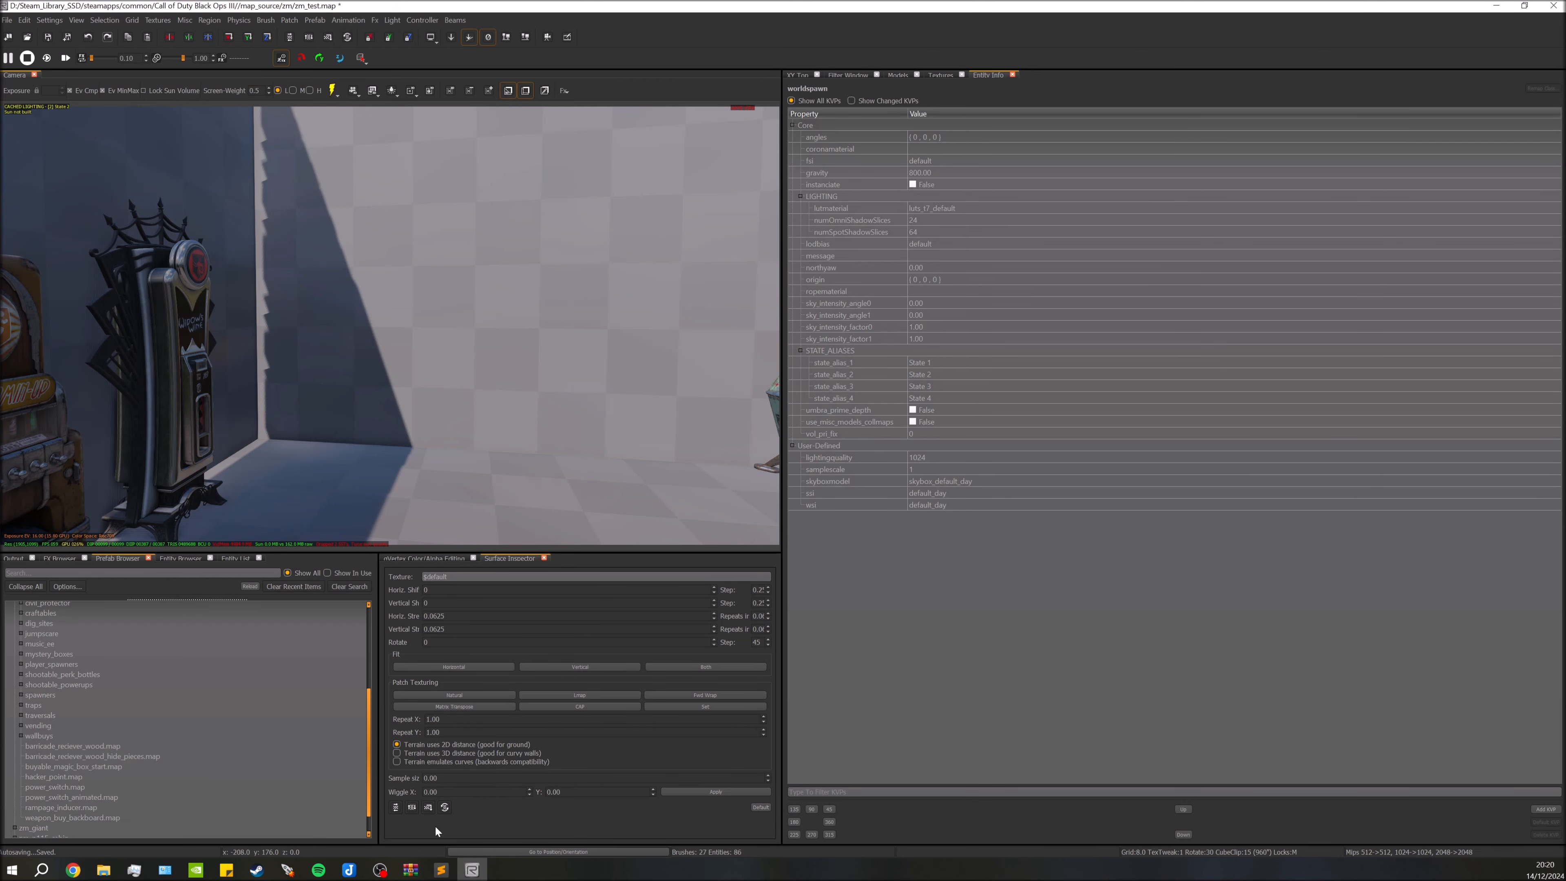
left_click(410, 870)
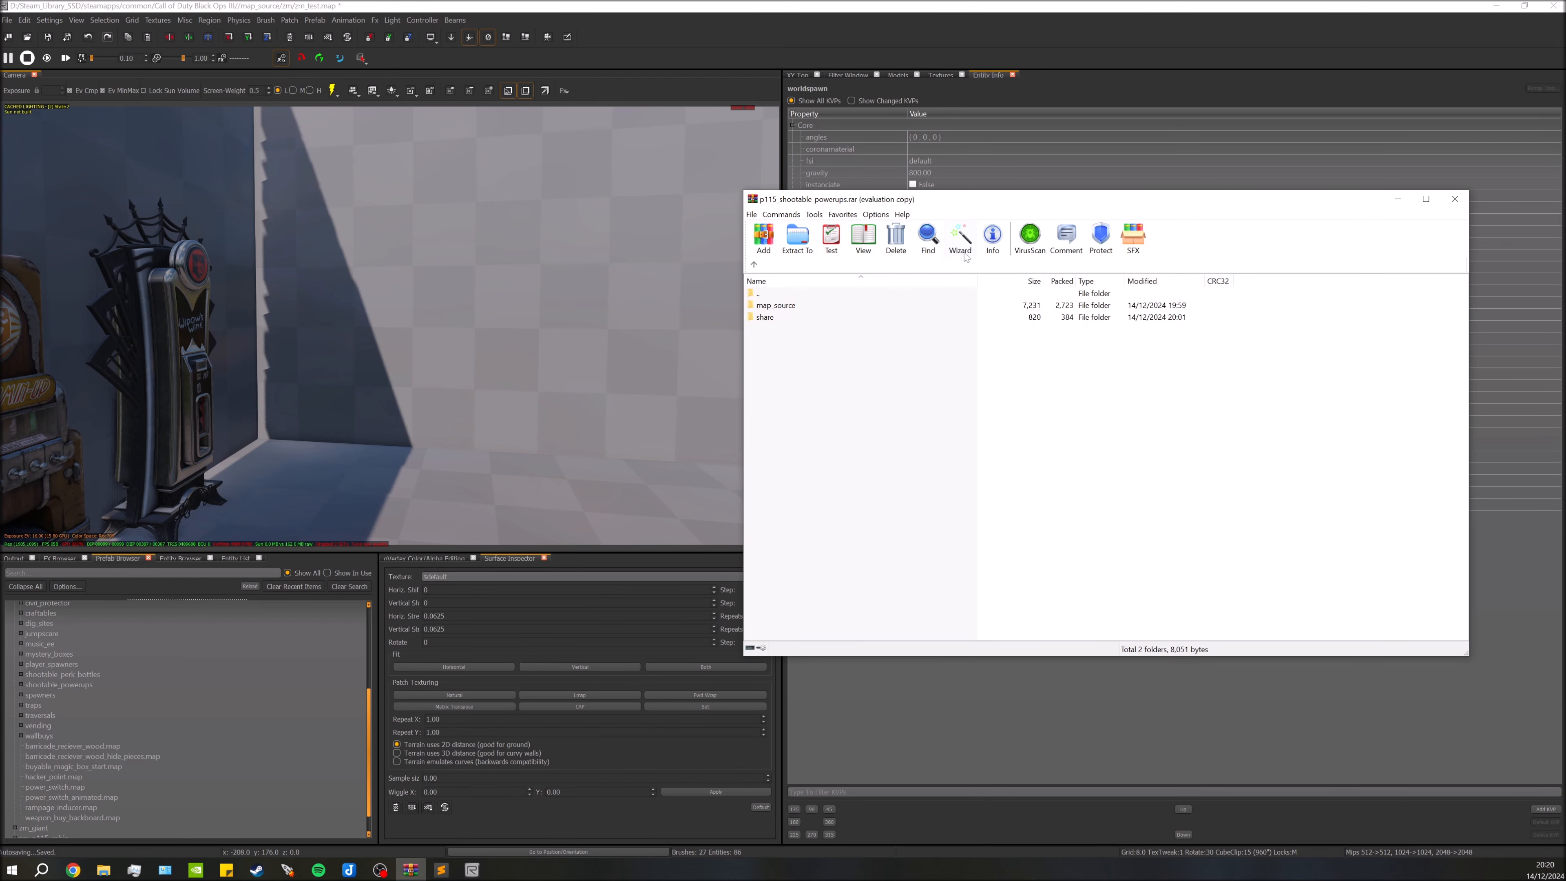
double_click(784, 307)
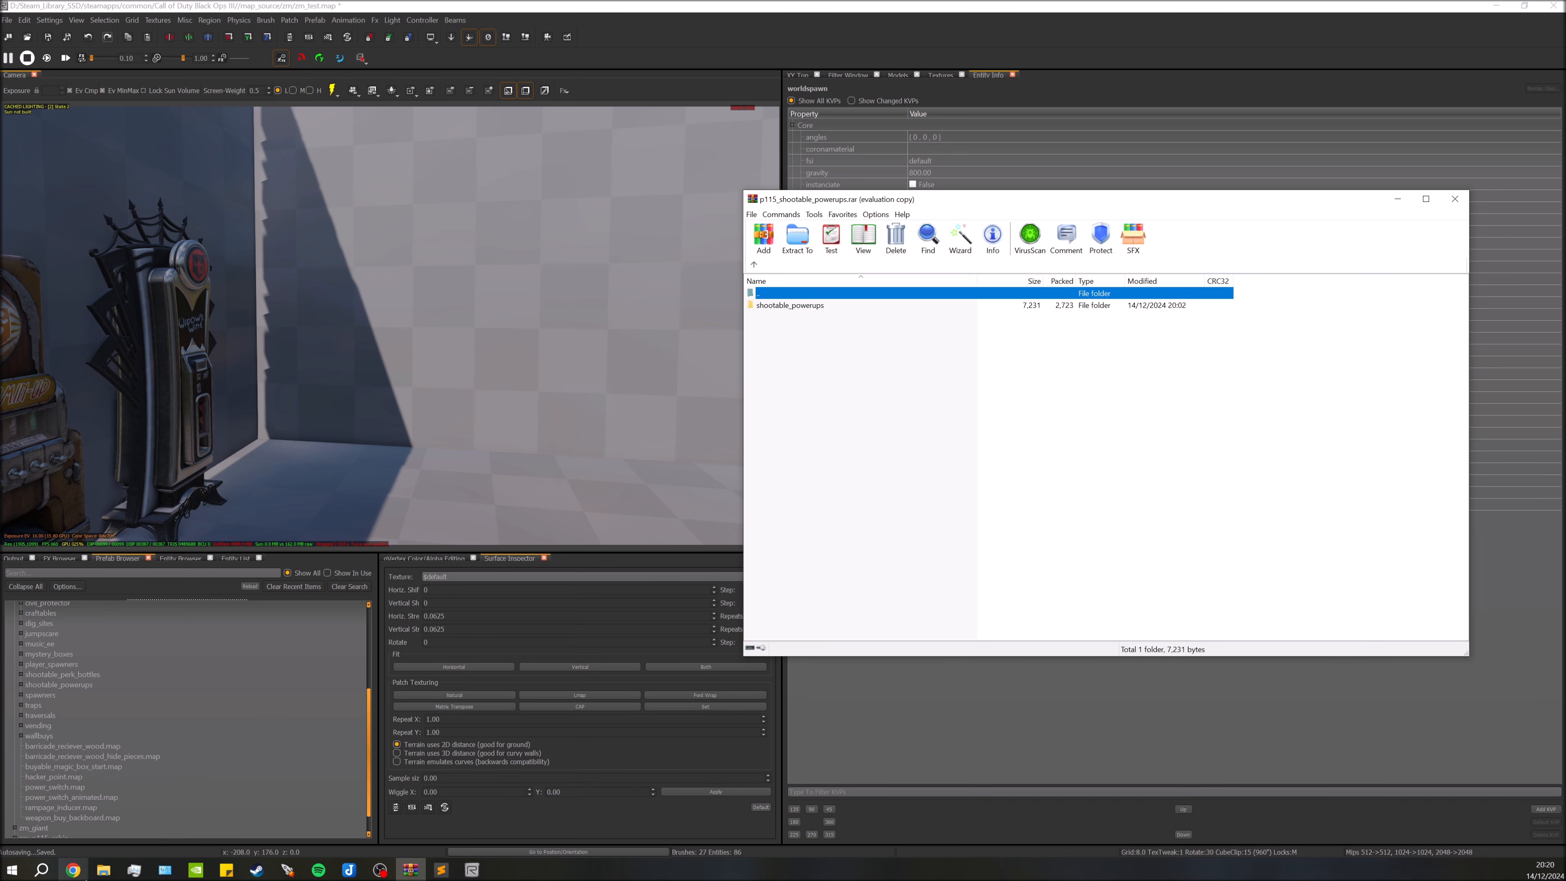
left_click(104, 869)
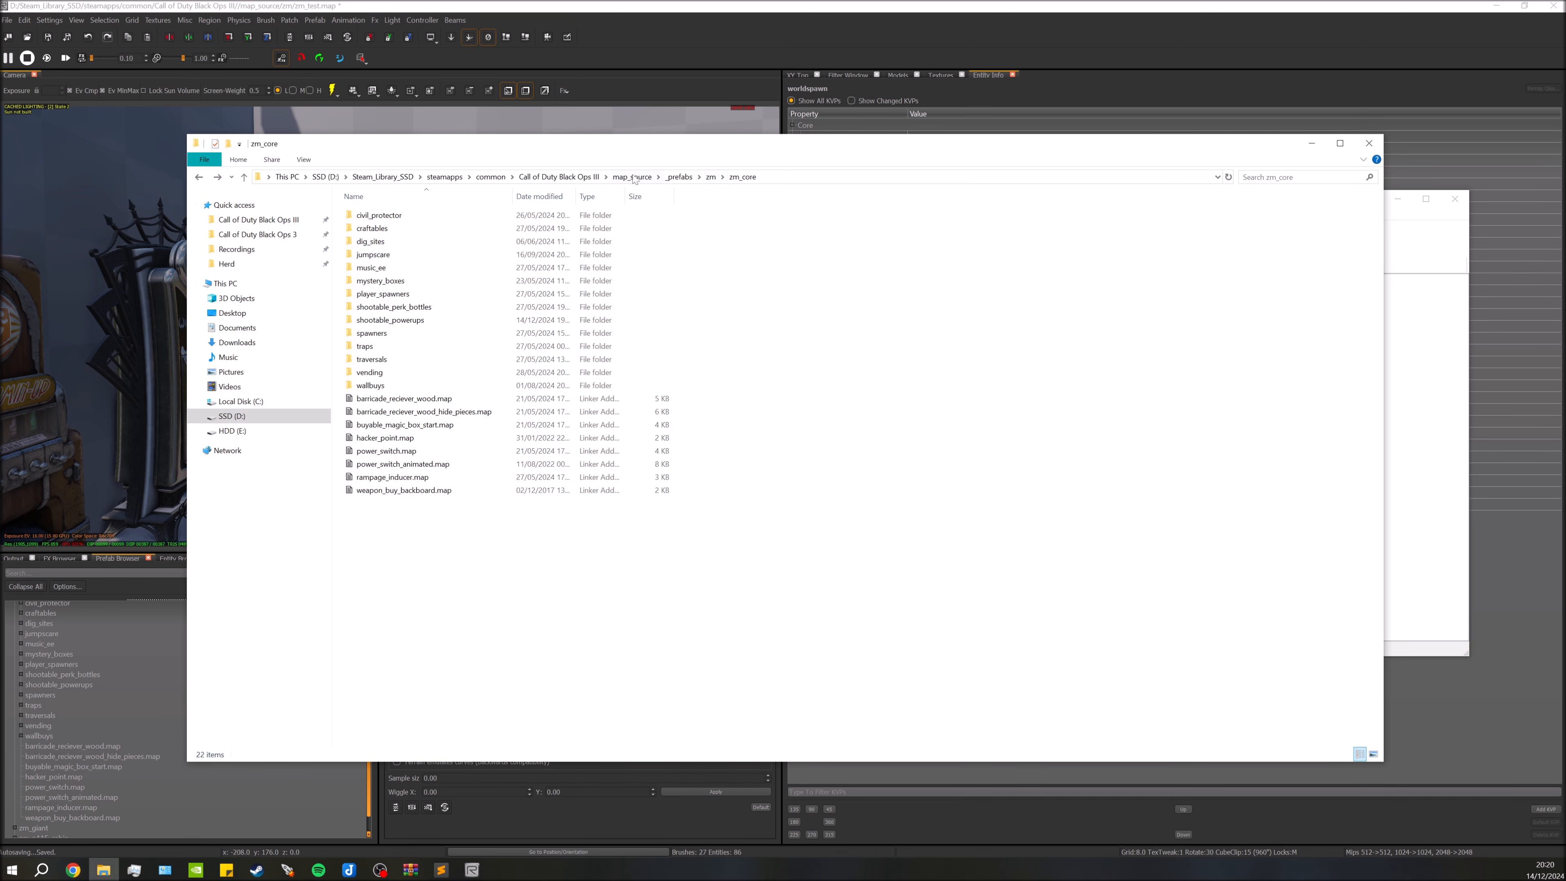